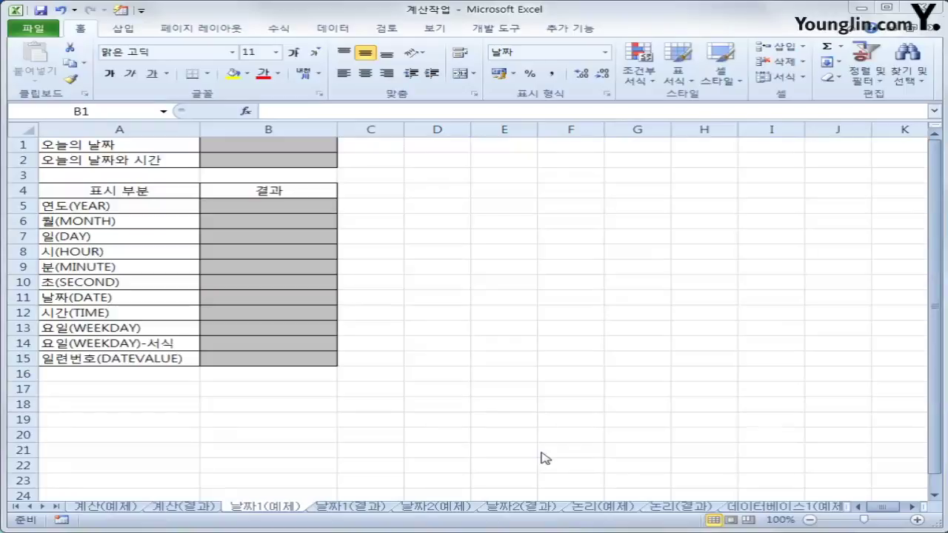
# Step: Insert the TODAY function in cell B1 to show today's date
pyautogui.click(273, 145)
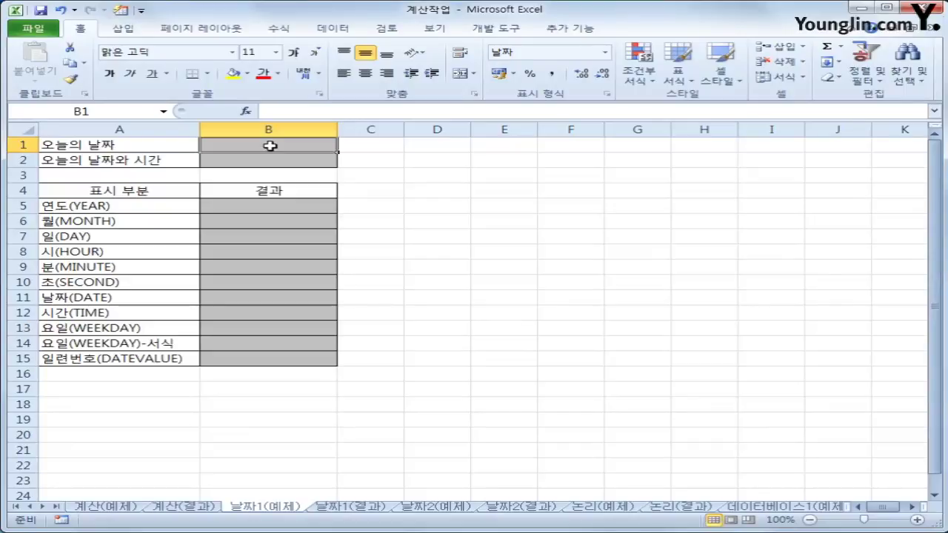
pyautogui.click(275, 31)
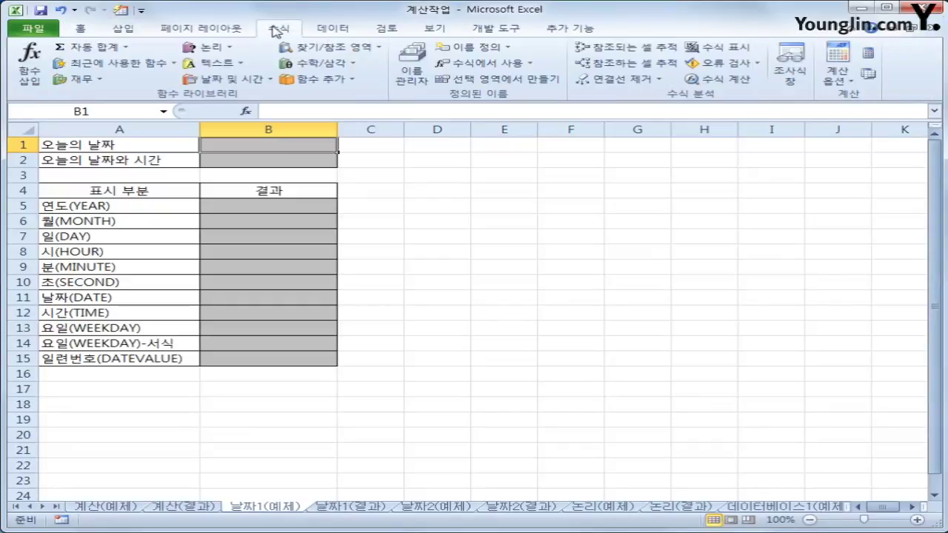
pyautogui.click(246, 79)
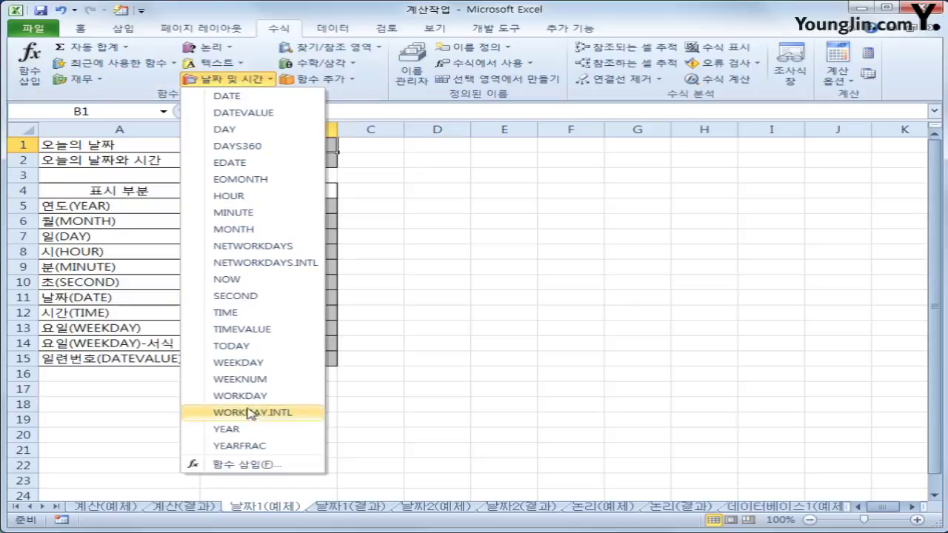
pyautogui.click(259, 346)
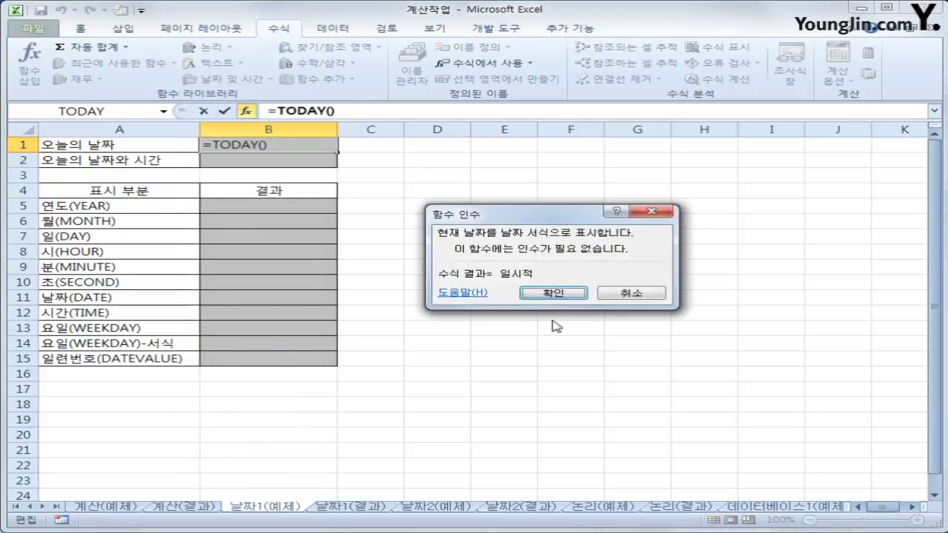
pyautogui.click(554, 294)
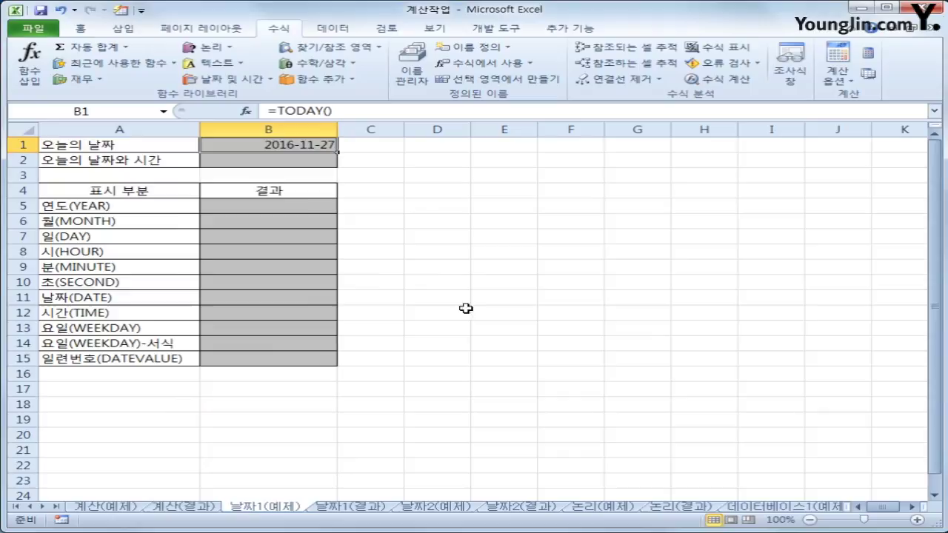
# Step: Insert the NOW function in cell B2 to show the current date and time
pyautogui.click(269, 162)
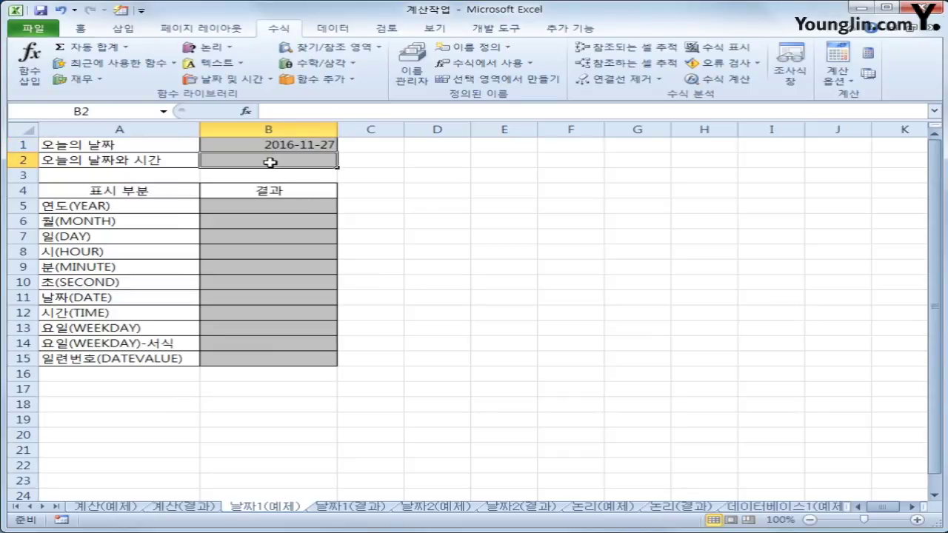
pyautogui.click(228, 82)
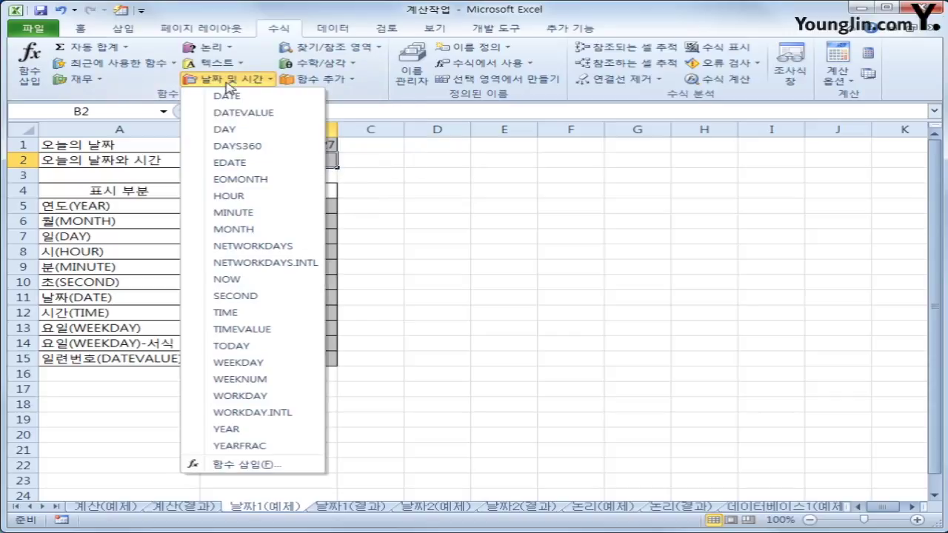
pyautogui.click(244, 282)
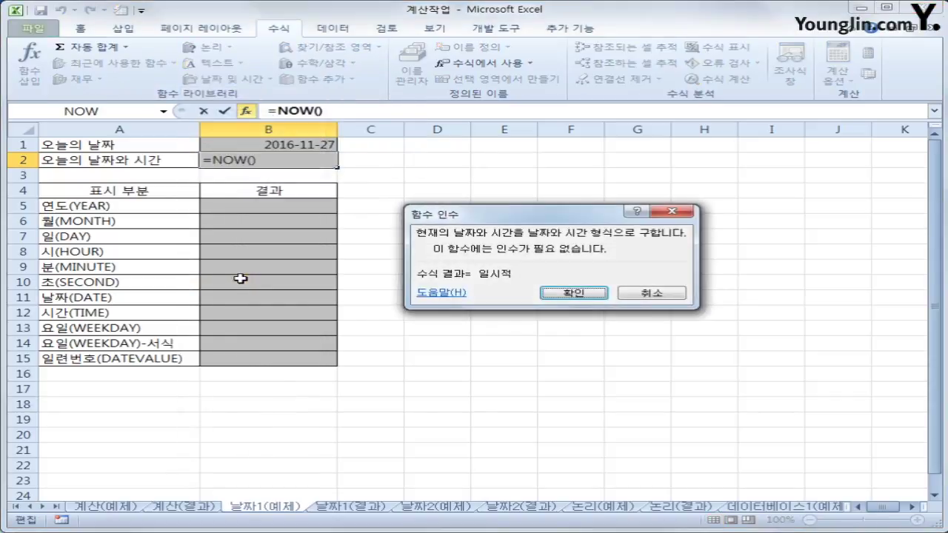
pyautogui.click(574, 295)
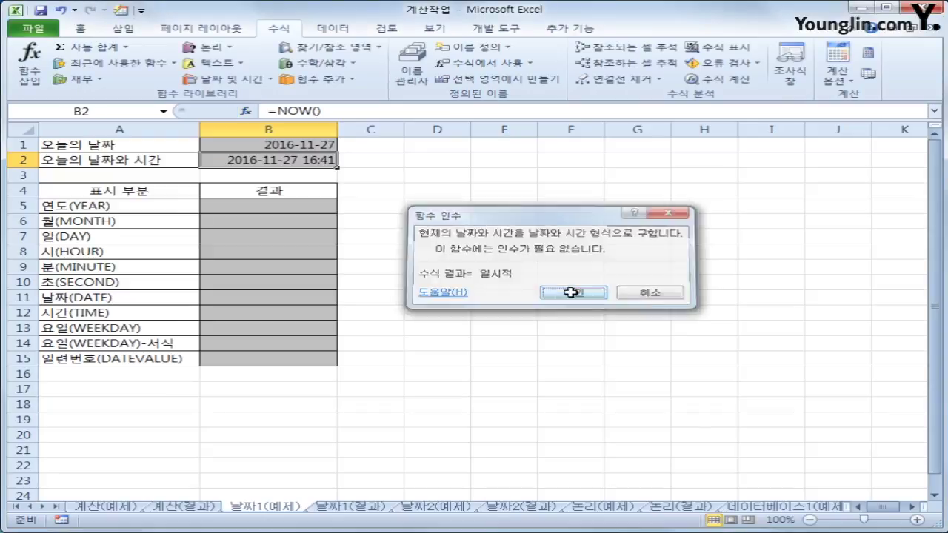
# Step: Insert the YEAR function in cell B5 with B2 as its serial number
pyautogui.click(286, 208)
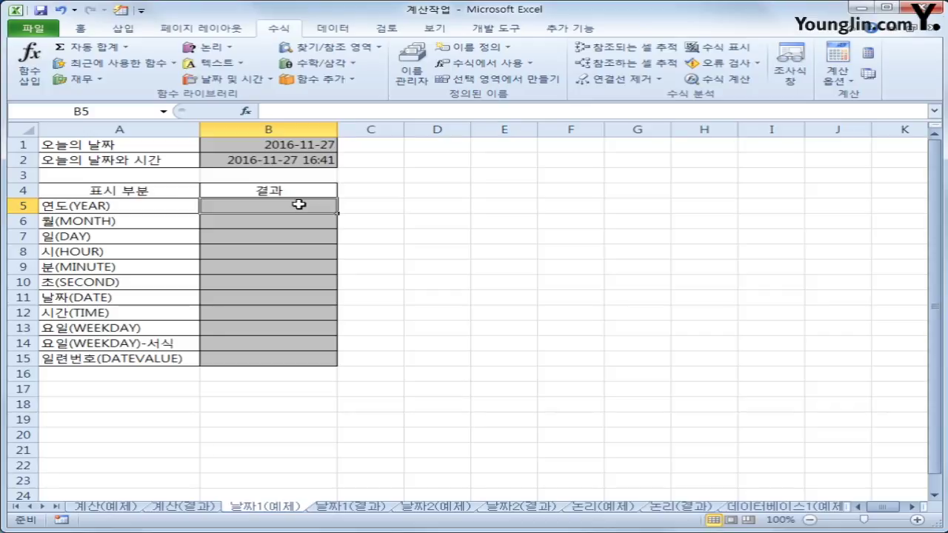
pyautogui.click(259, 79)
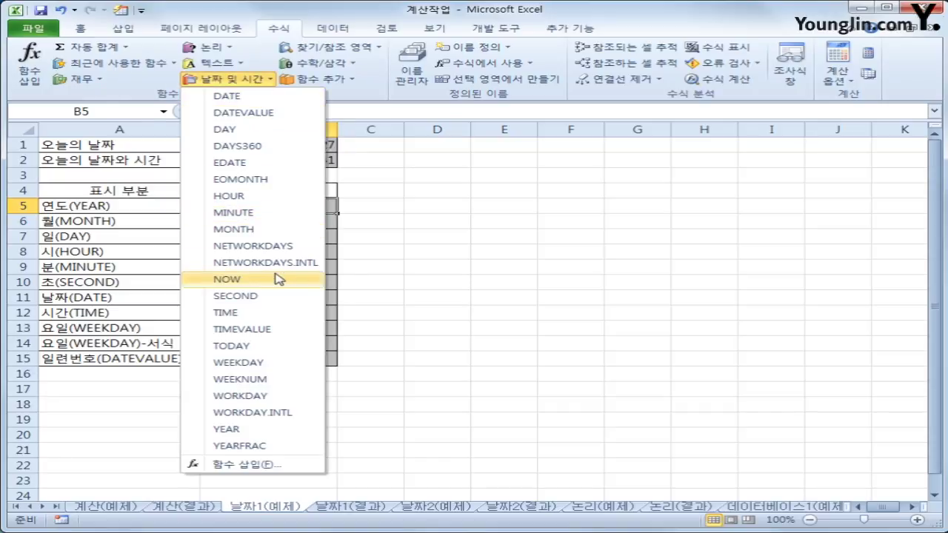
pyautogui.click(269, 432)
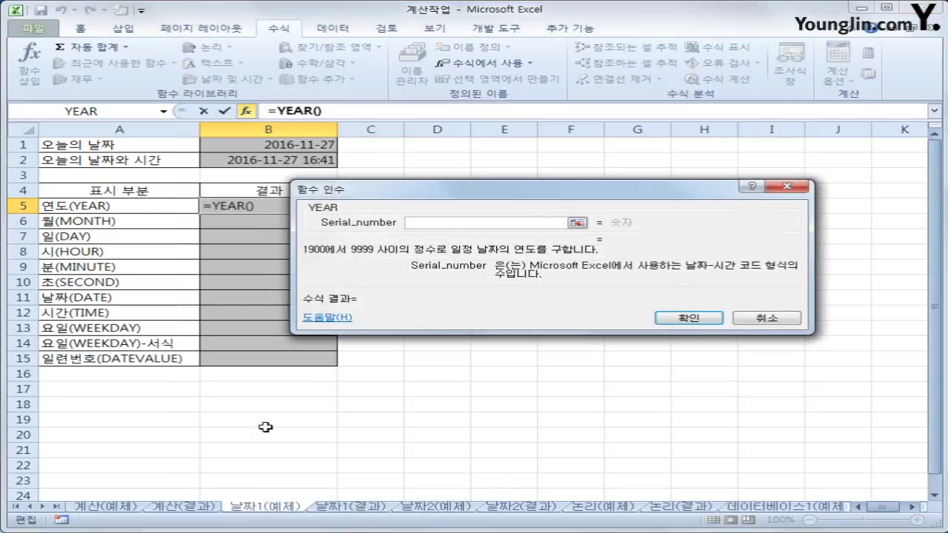
pyautogui.click(278, 160)
pyautogui.click(689, 319)
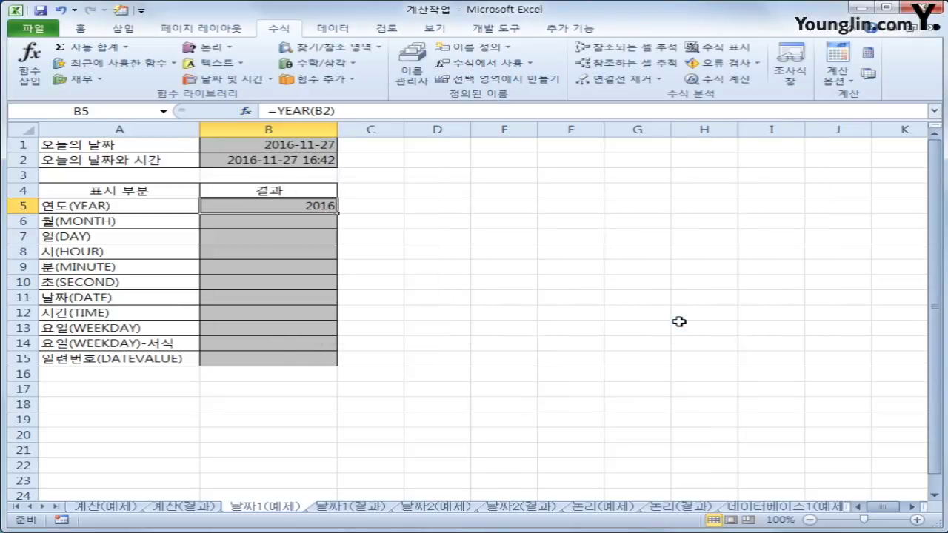
# Step: Insert the MONTH function in cell B6 with B2 as its serial number
pyautogui.click(303, 223)
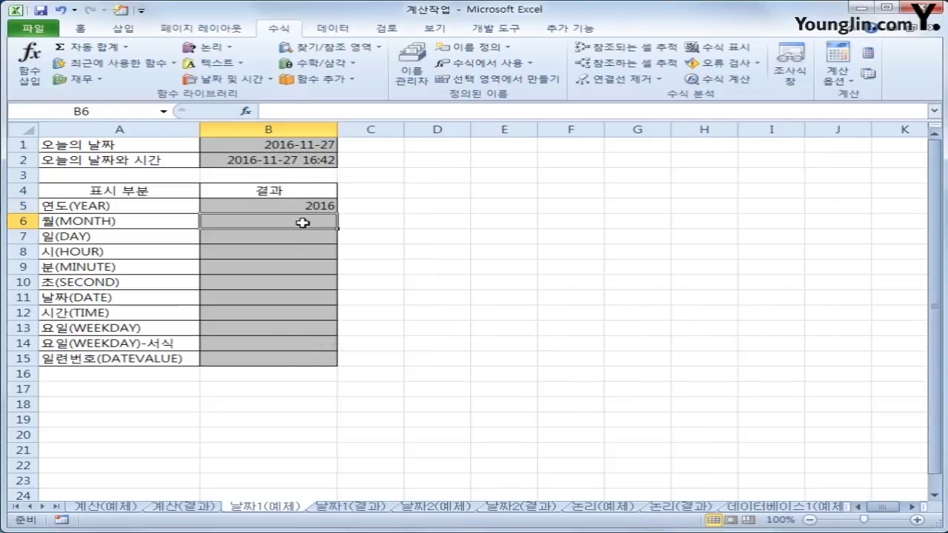
pyautogui.click(254, 80)
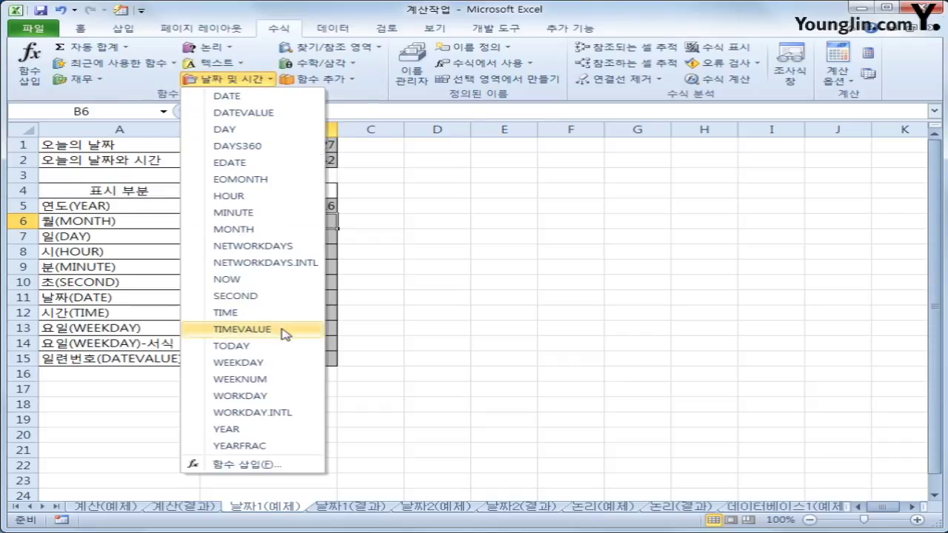
pyautogui.click(252, 235)
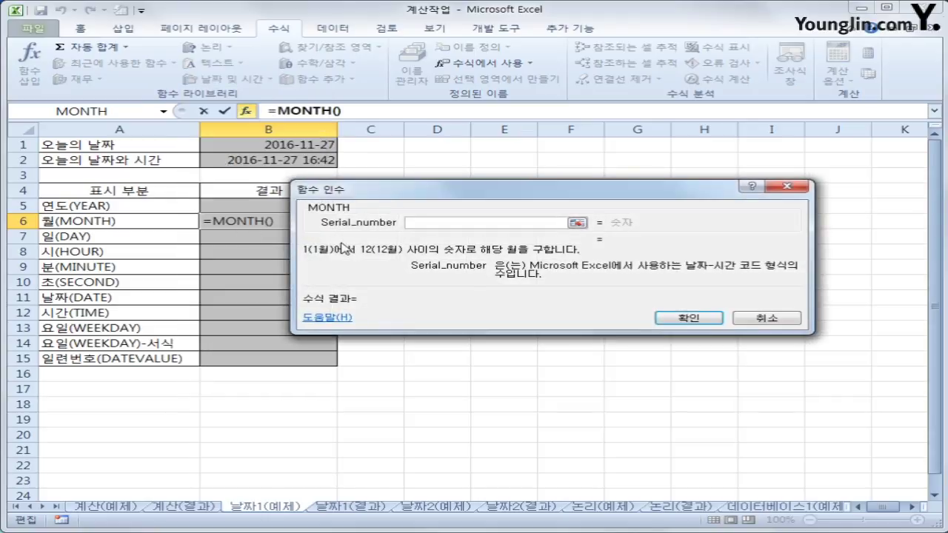
pyautogui.click(265, 163)
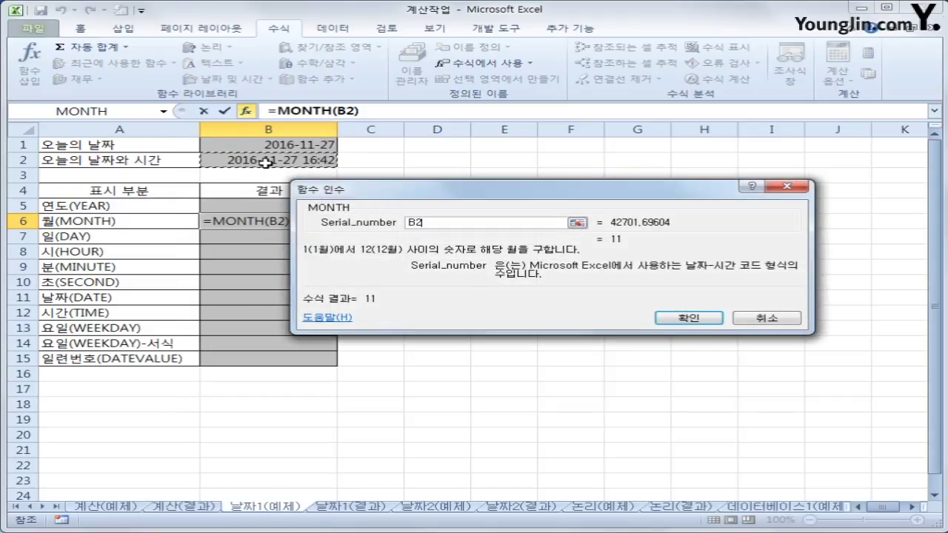
pyautogui.click(688, 318)
# Step: Insert the DAY function in cell B7 with B2 as its serial number, and select cell B8
pyautogui.click(303, 238)
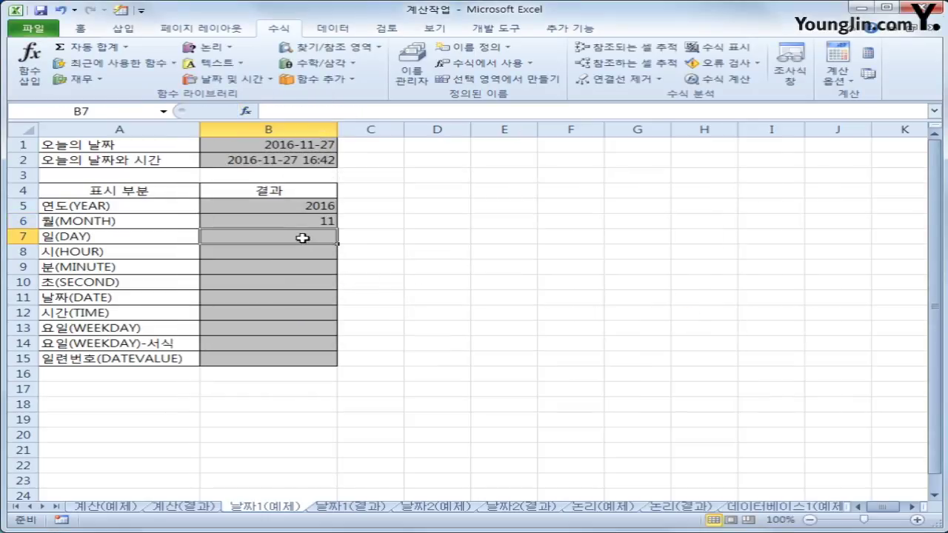
pyautogui.click(227, 80)
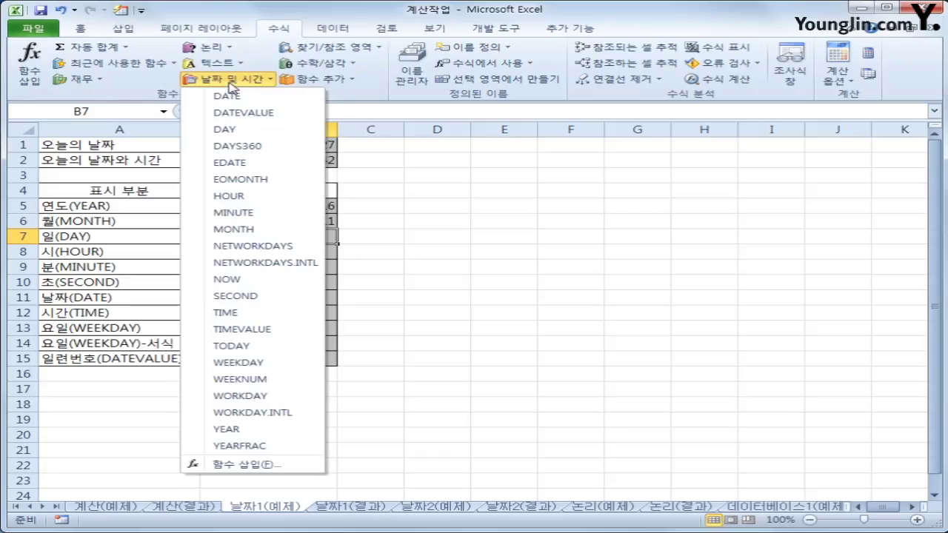
pyautogui.click(228, 132)
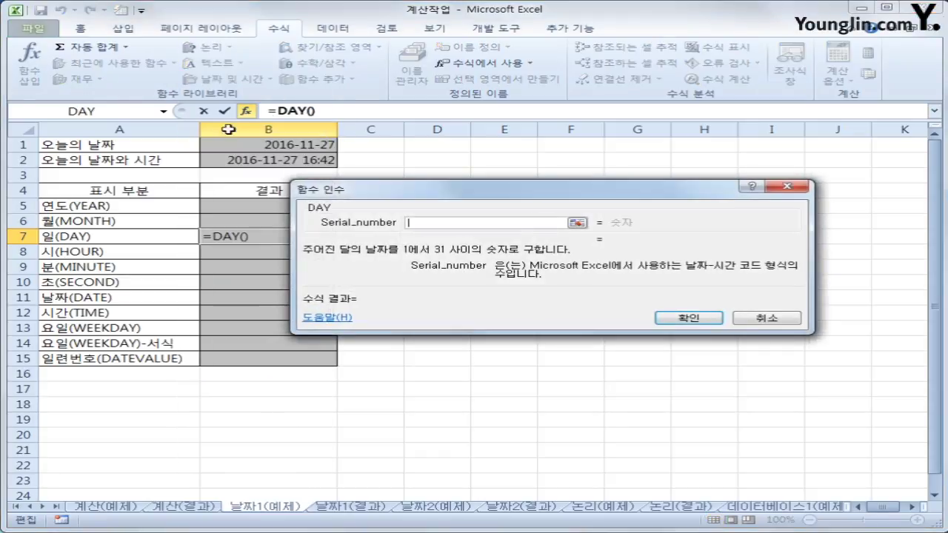
pyautogui.click(250, 160)
pyautogui.click(681, 317)
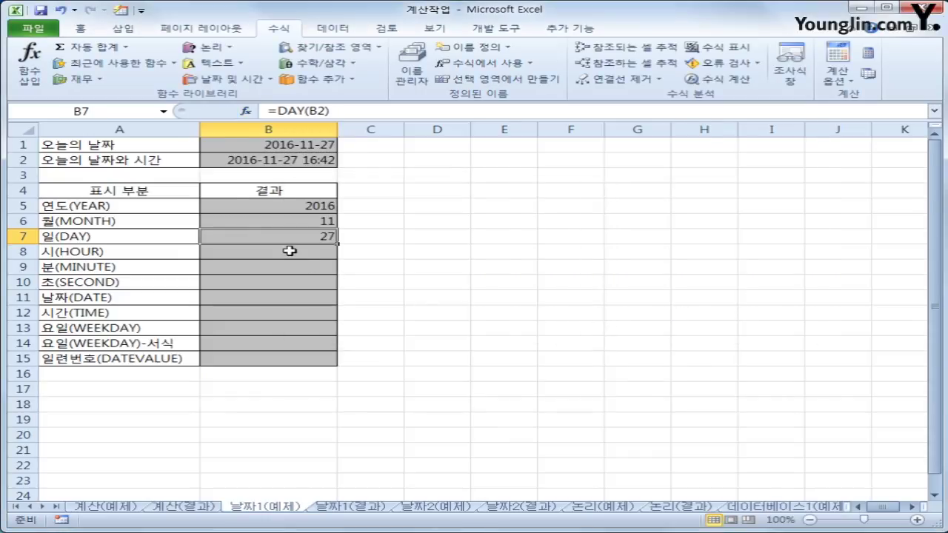
pyautogui.click(289, 251)
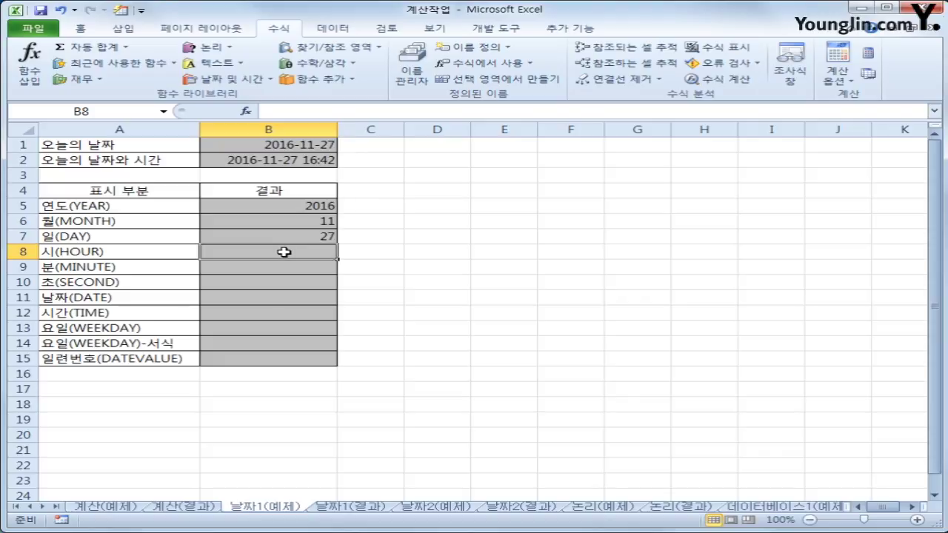
pyautogui.click(231, 80)
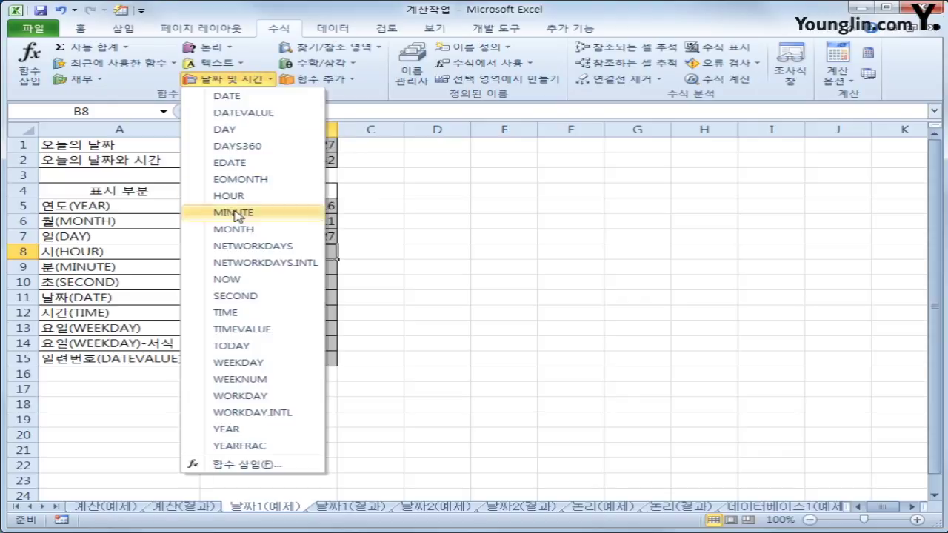
pyautogui.click(233, 313)
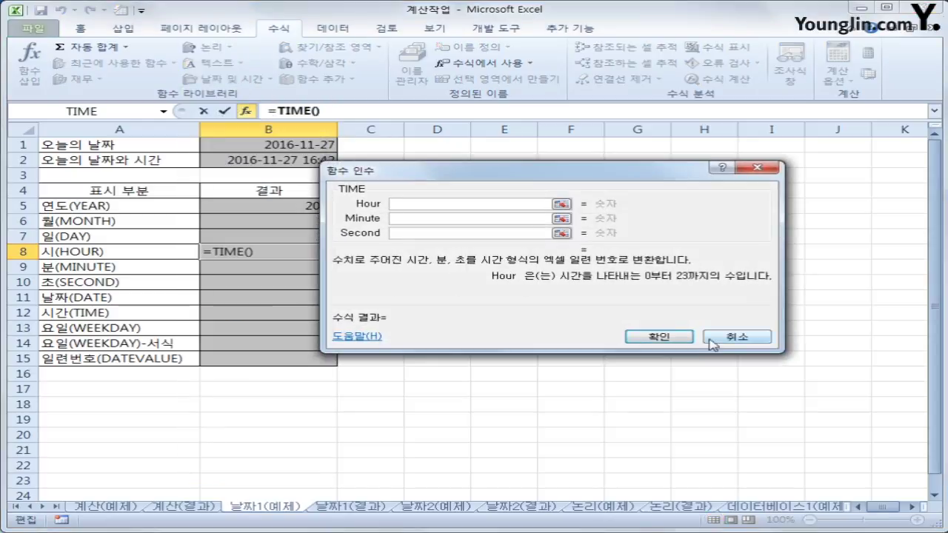
pyautogui.click(713, 339)
# Step: Insert the HOUR function in cell B8 with B2 as its serial number
pyautogui.click(230, 80)
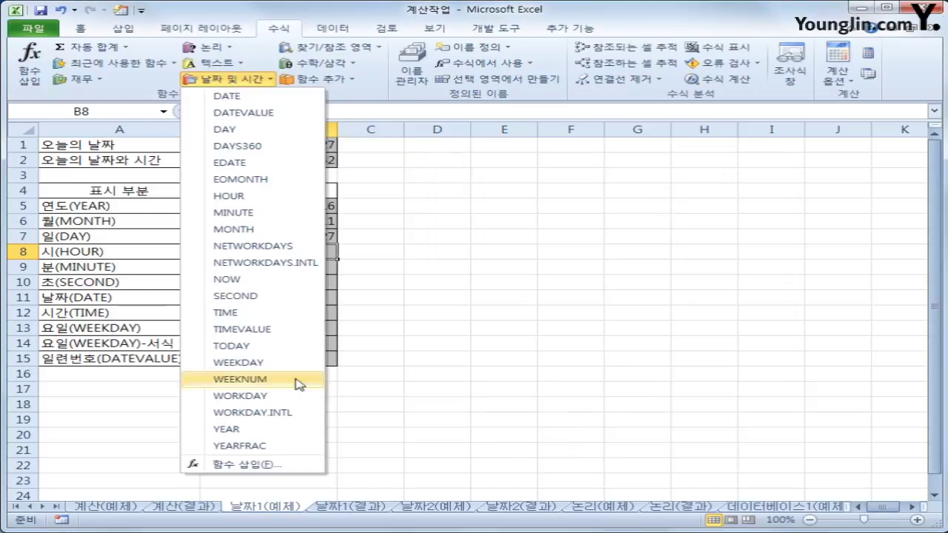
pyautogui.click(244, 196)
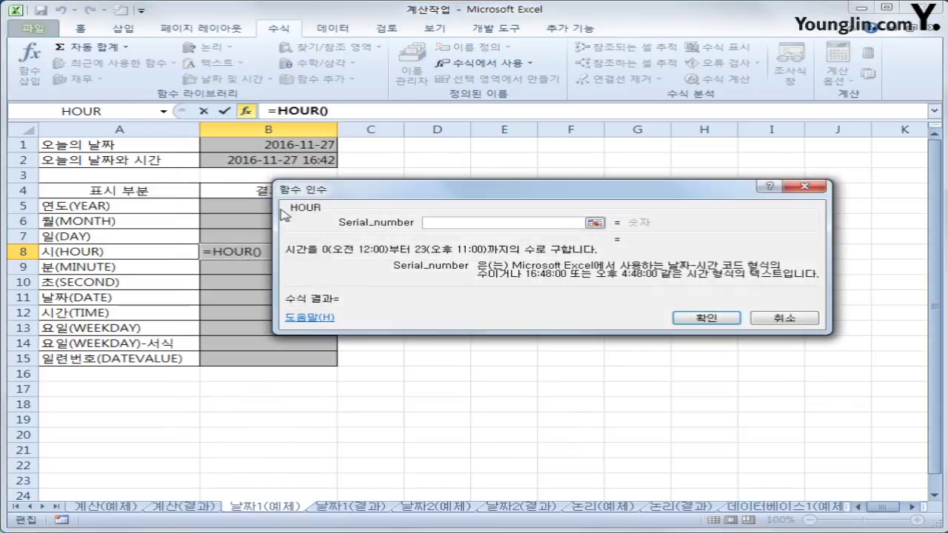
pyautogui.click(251, 160)
pyautogui.click(701, 317)
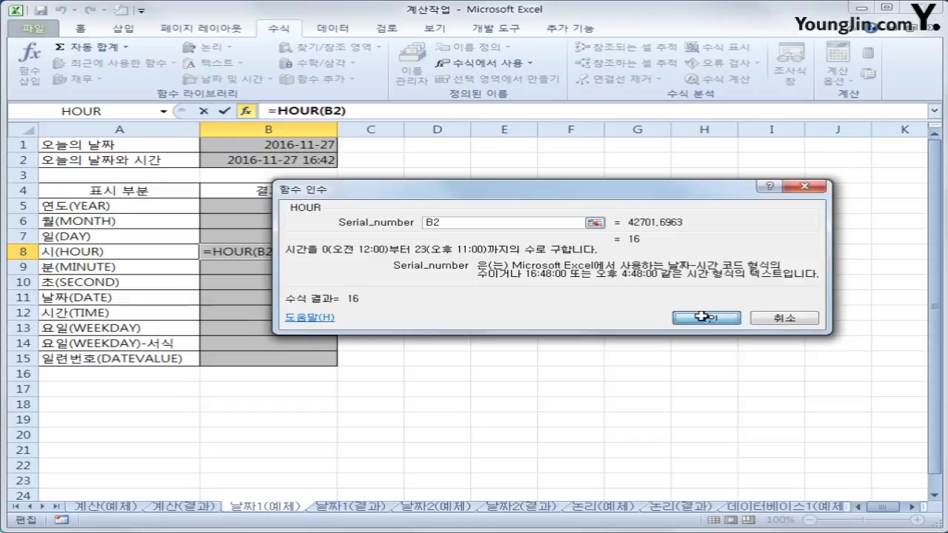
# Step: Insert the MINUTE function in cell B9 with B2 as its serial number
pyautogui.click(309, 271)
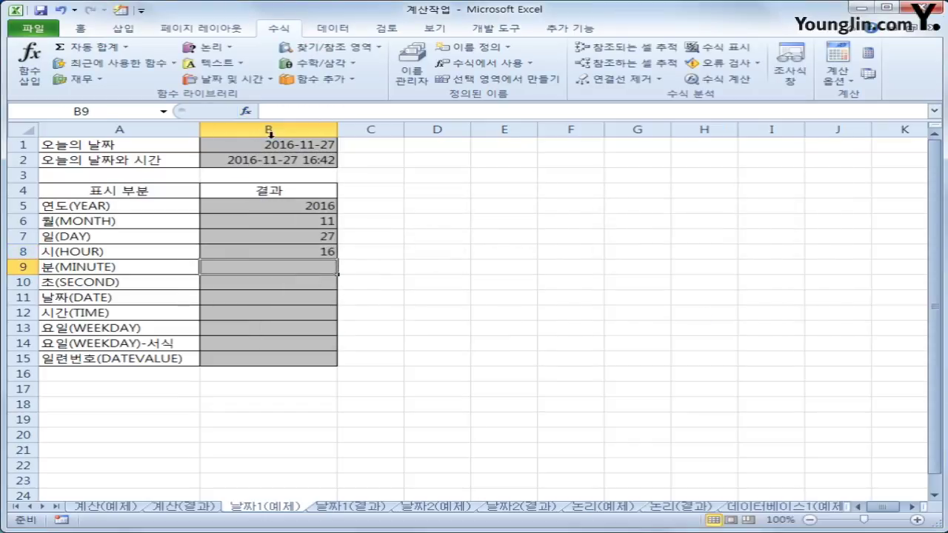
pyautogui.click(240, 79)
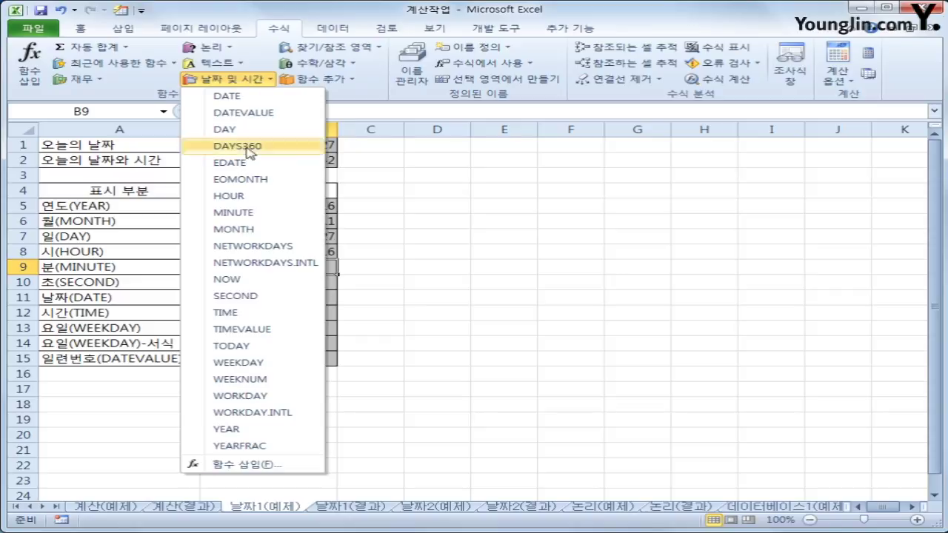
pyautogui.click(255, 217)
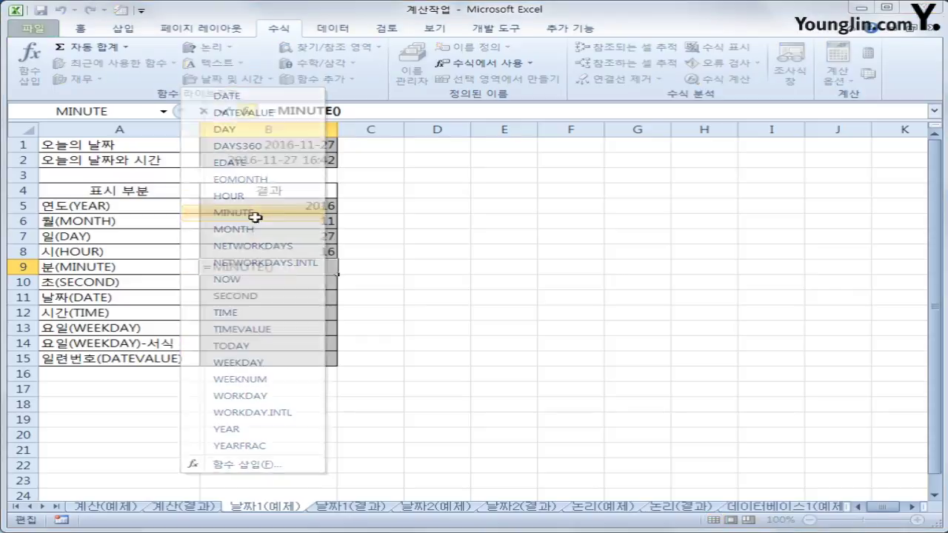
pyautogui.click(273, 161)
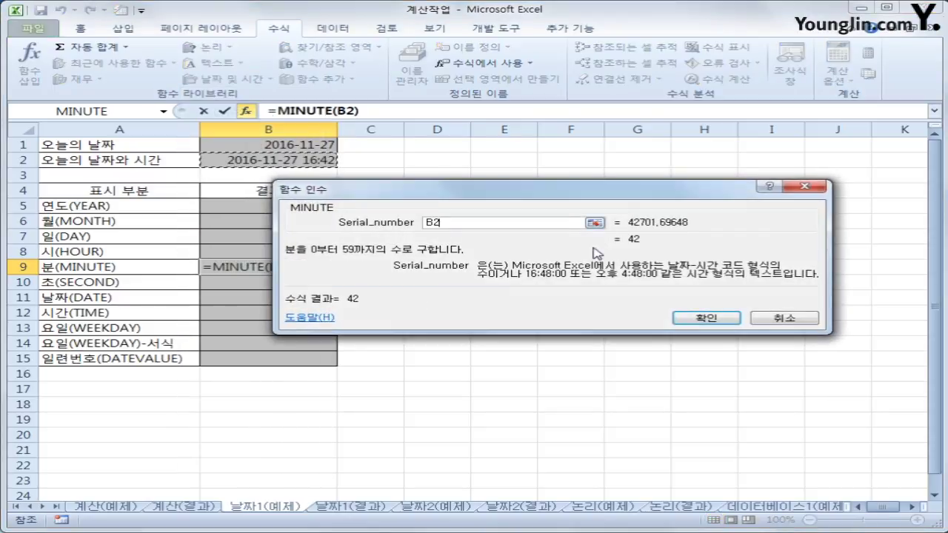
pyautogui.click(706, 318)
# Step: Insert the SECOND function in cell B10 with B2 as its serial number
pyautogui.click(269, 286)
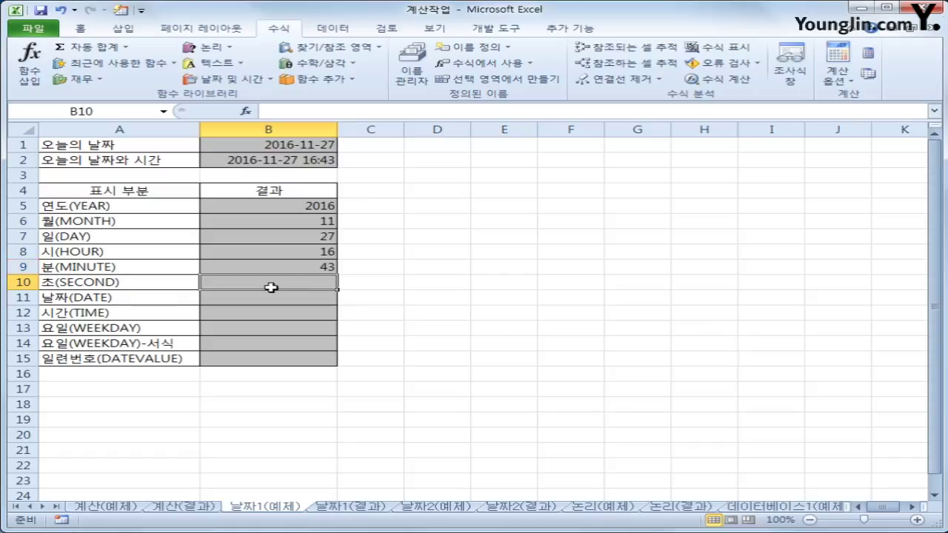
pyautogui.click(221, 80)
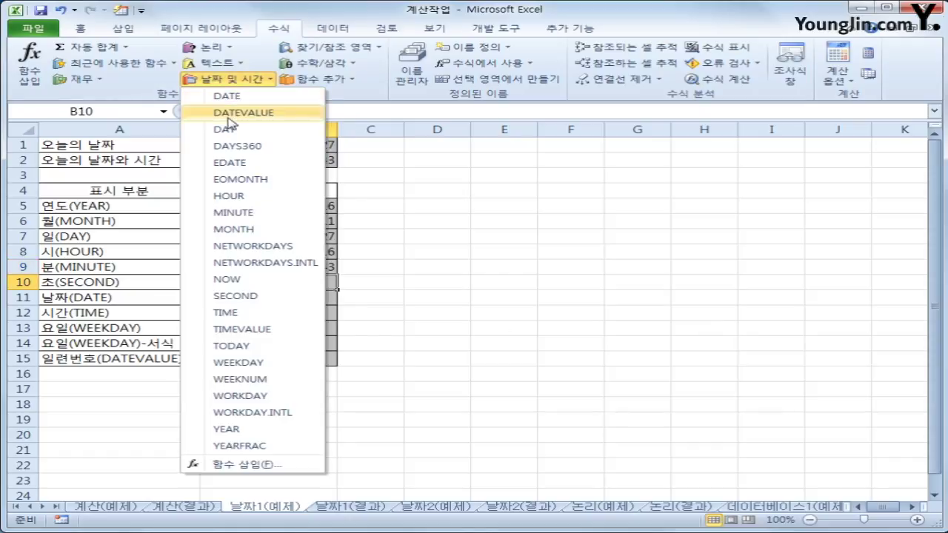
pyautogui.click(263, 296)
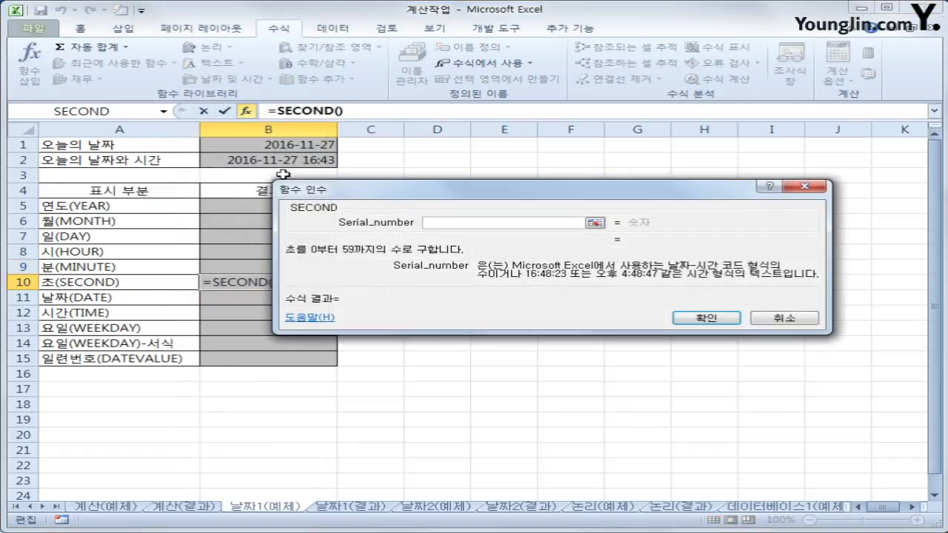
pyautogui.click(271, 160)
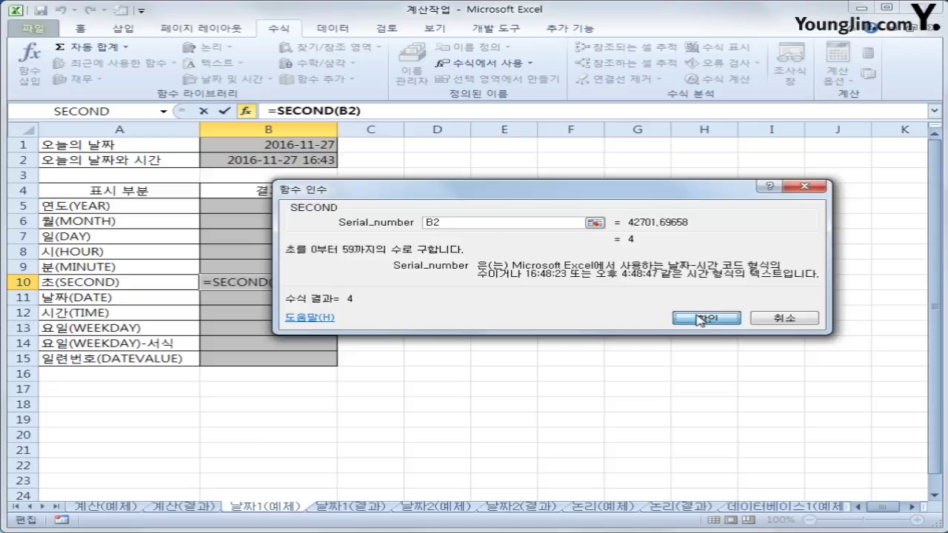
pyautogui.click(700, 318)
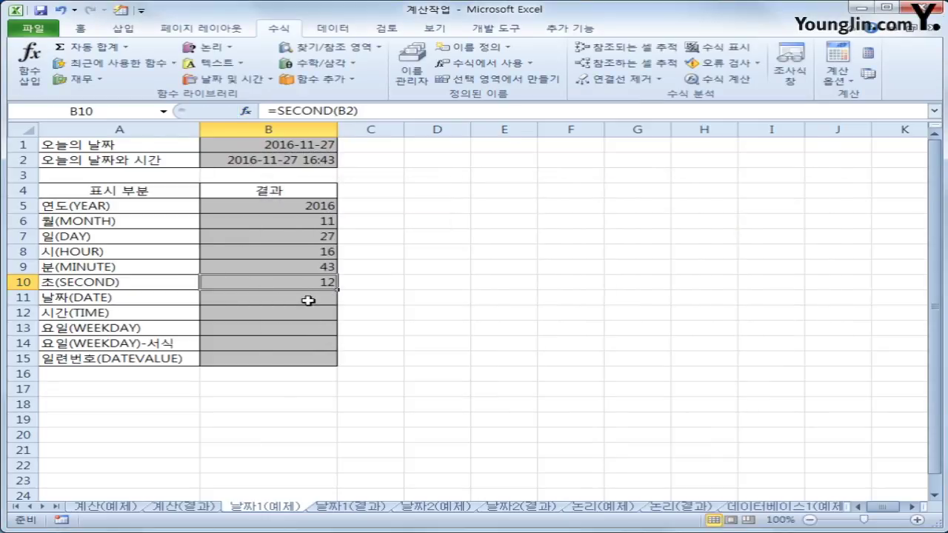
# Step: Insert the DATE function in cell B11 with B5 as the year, B6 as the month and B7 as the day
pyautogui.click(309, 300)
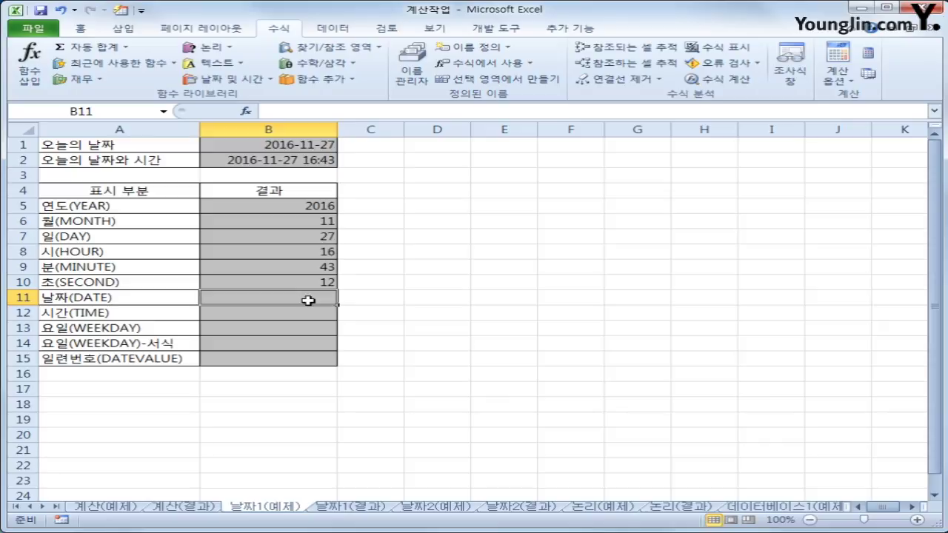
pyautogui.click(309, 208)
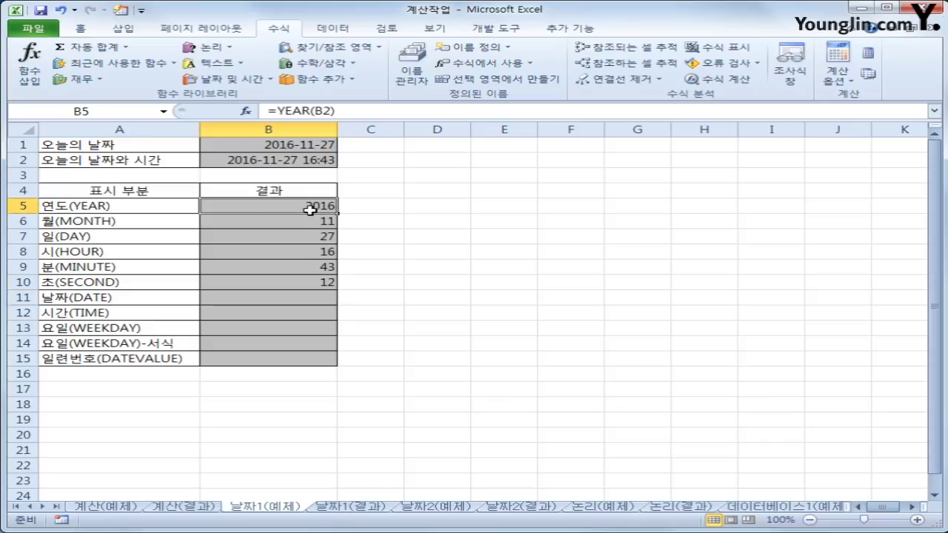
pyautogui.click(307, 221)
pyautogui.click(300, 237)
pyautogui.click(287, 298)
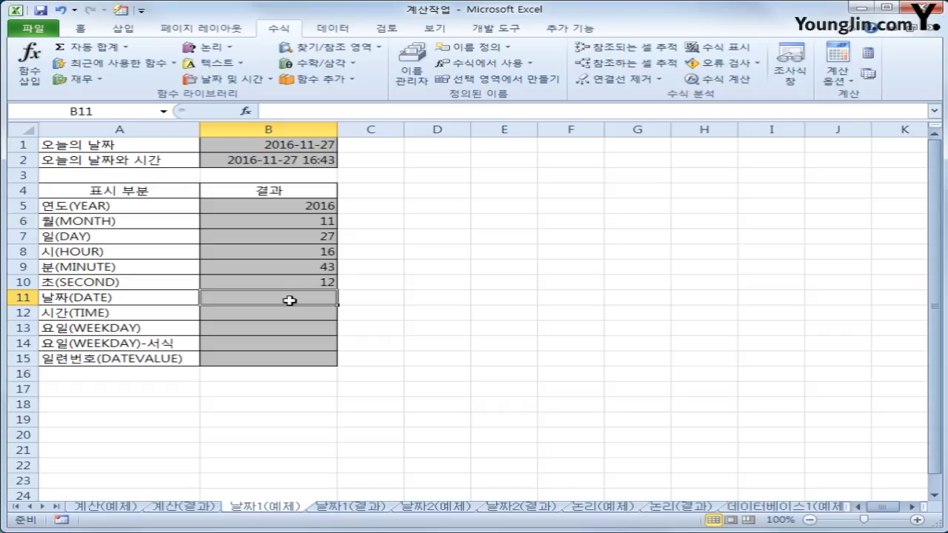
pyautogui.click(263, 80)
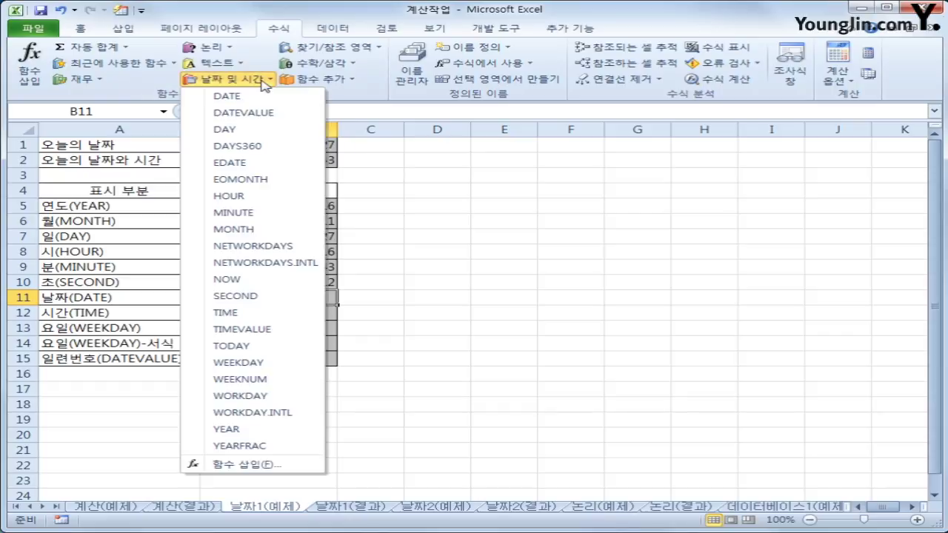
pyautogui.click(249, 96)
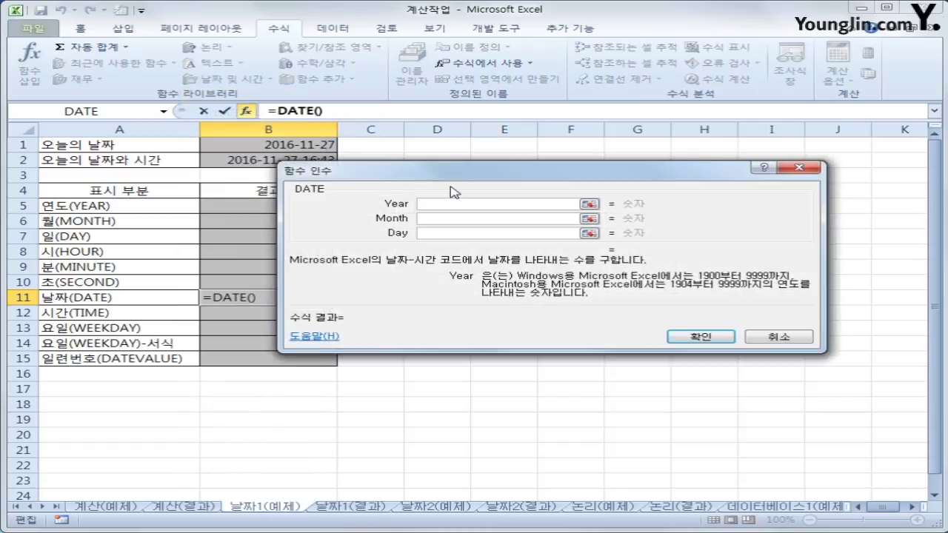
pyautogui.moveTo(489, 152); pyautogui.dragTo(508, 139)
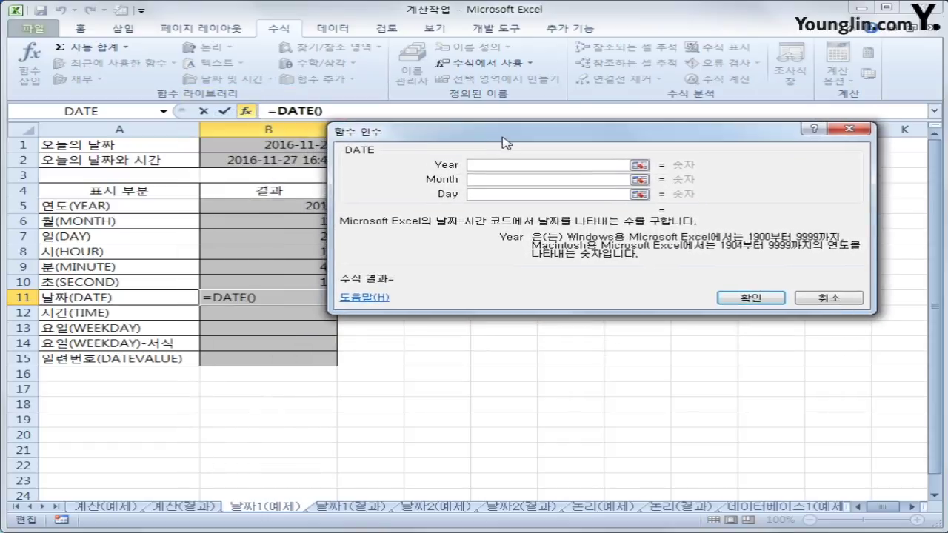
pyautogui.click(313, 206)
pyautogui.click(488, 181)
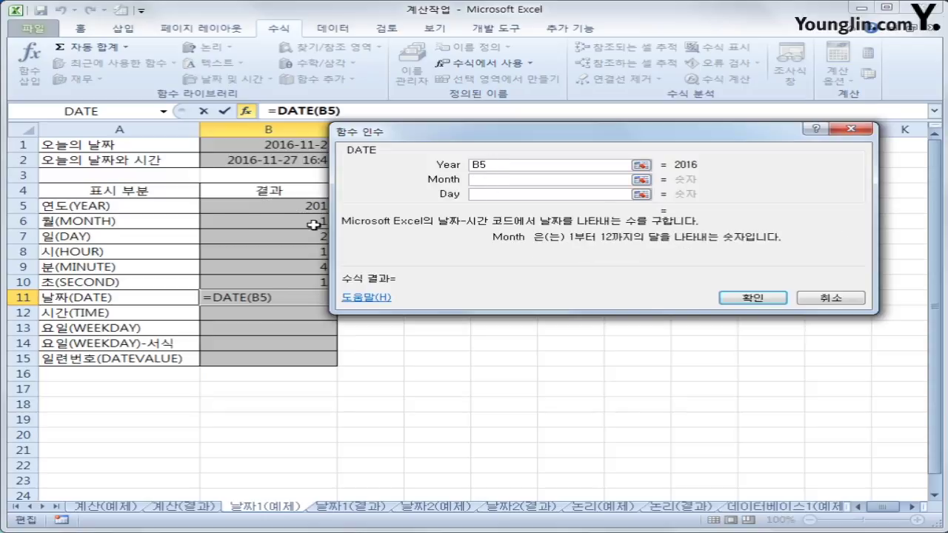
pyautogui.click(314, 221)
pyautogui.click(471, 196)
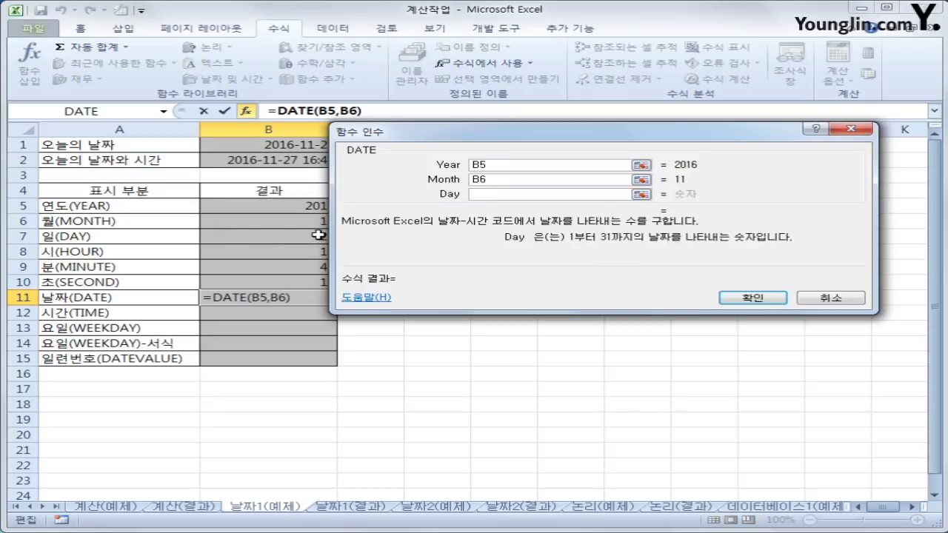
pyautogui.click(313, 237)
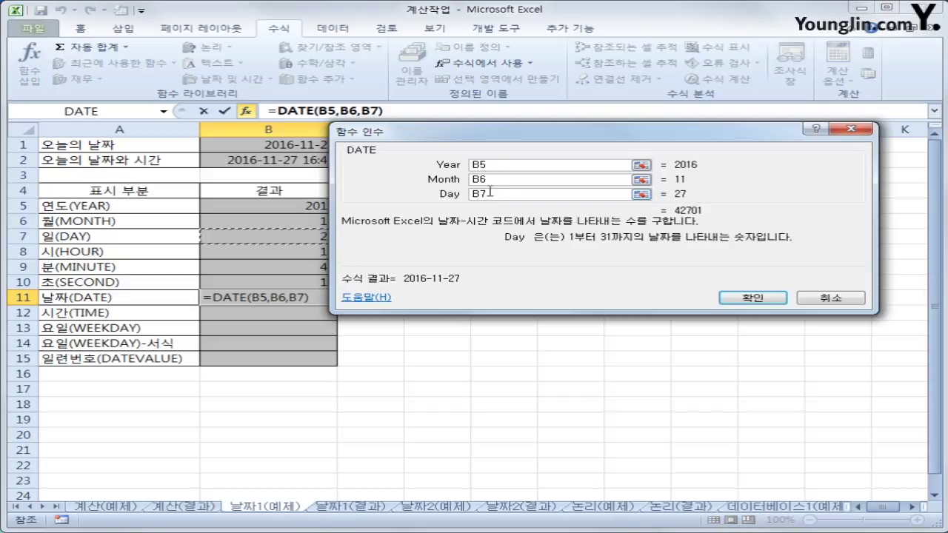
pyautogui.click(732, 297)
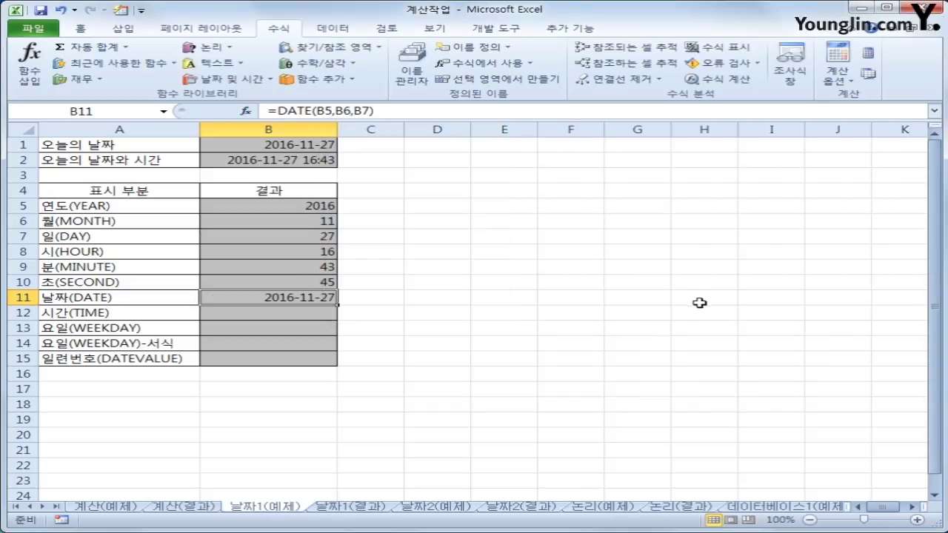
# Step: Insert the TIME function in cell B12 with B8 as the hour, B9 as the minute and B10 as the second
pyautogui.click(320, 315)
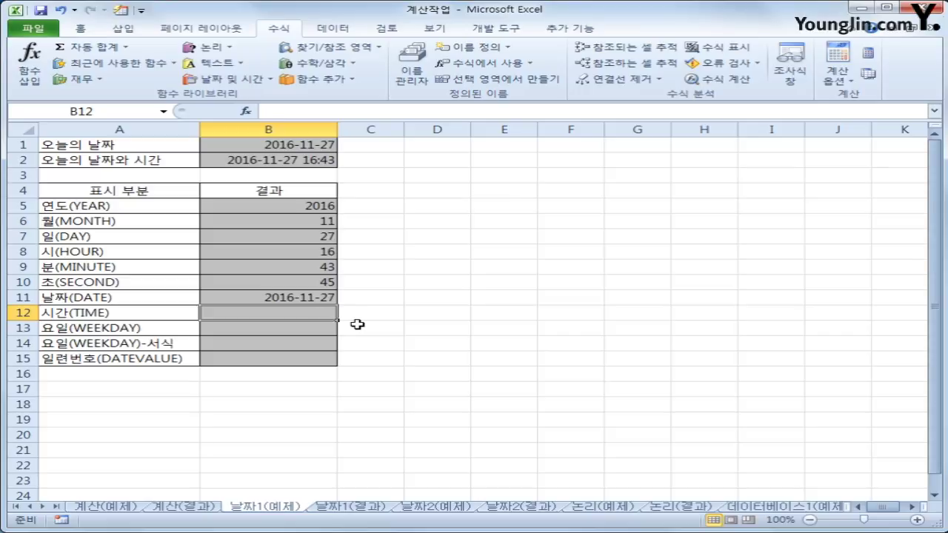
pyautogui.click(258, 80)
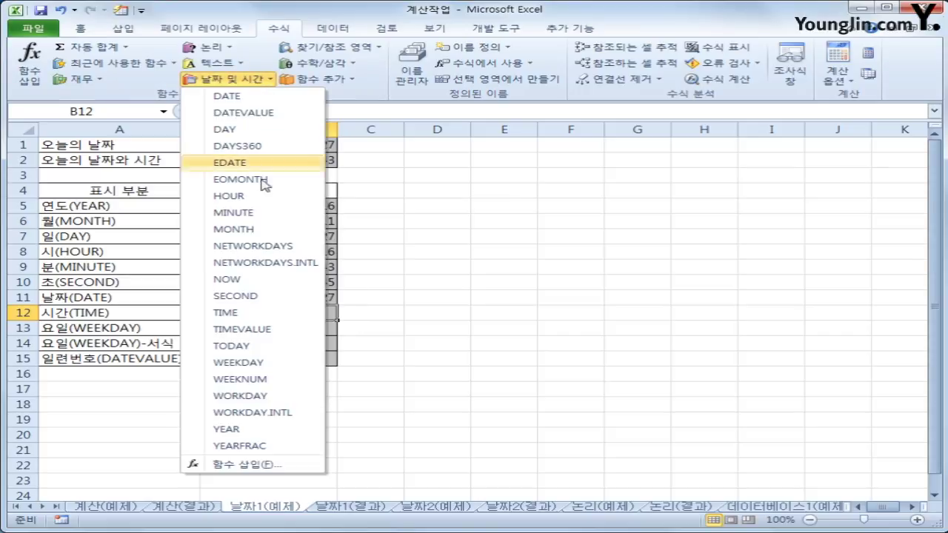
pyautogui.click(267, 312)
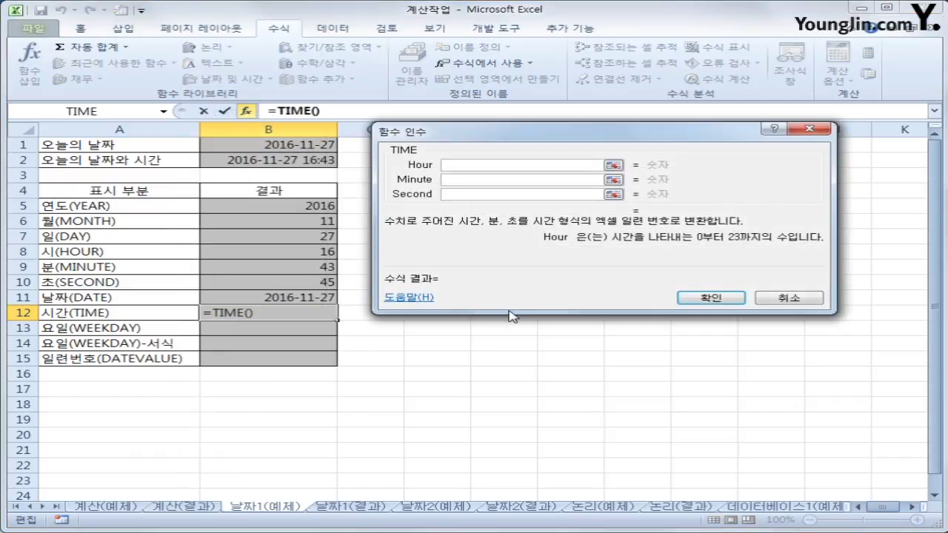
pyautogui.click(288, 257)
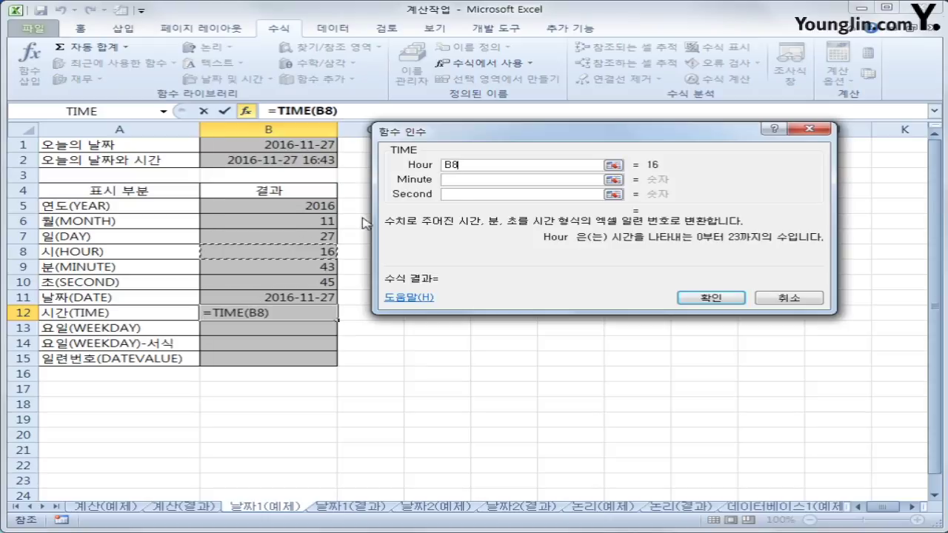
pyautogui.click(458, 180)
pyautogui.click(311, 267)
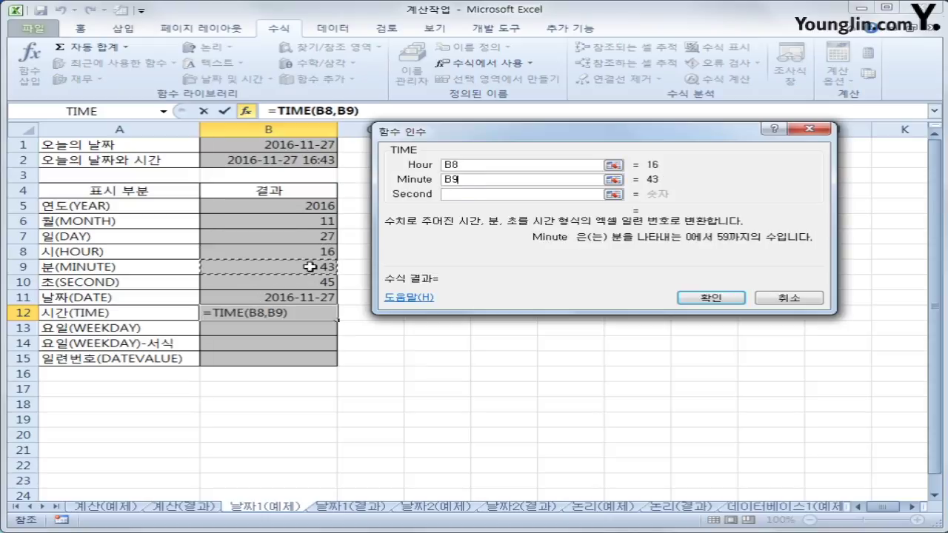
pyautogui.click(467, 195)
pyautogui.click(320, 281)
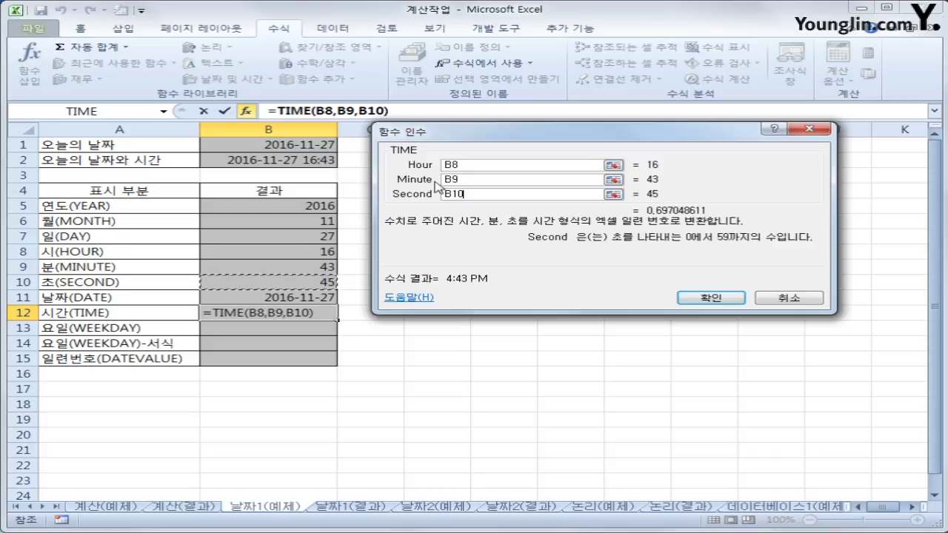
pyautogui.click(709, 297)
# Step: Insert the WEEKDAY function in cell B13 with B2 as its serial number and no return type
pyautogui.click(291, 328)
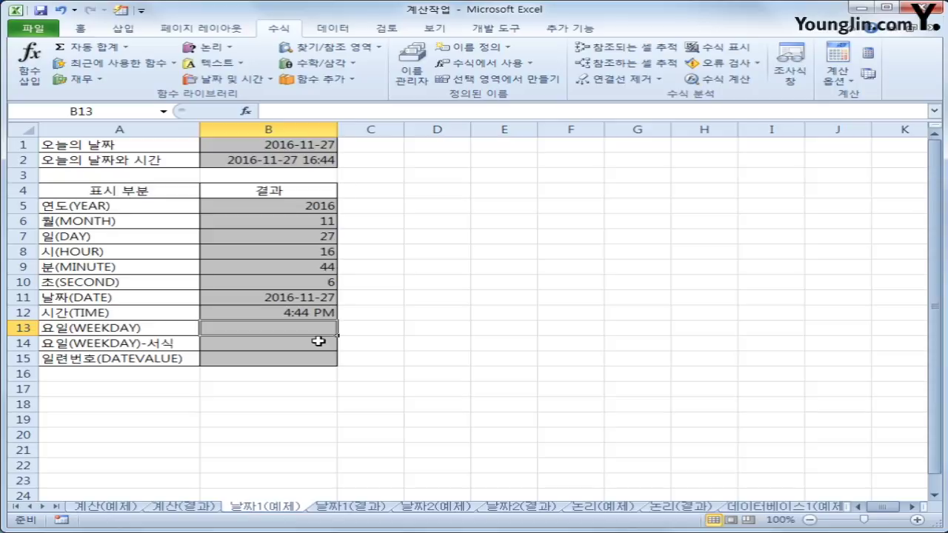
pyautogui.click(225, 78)
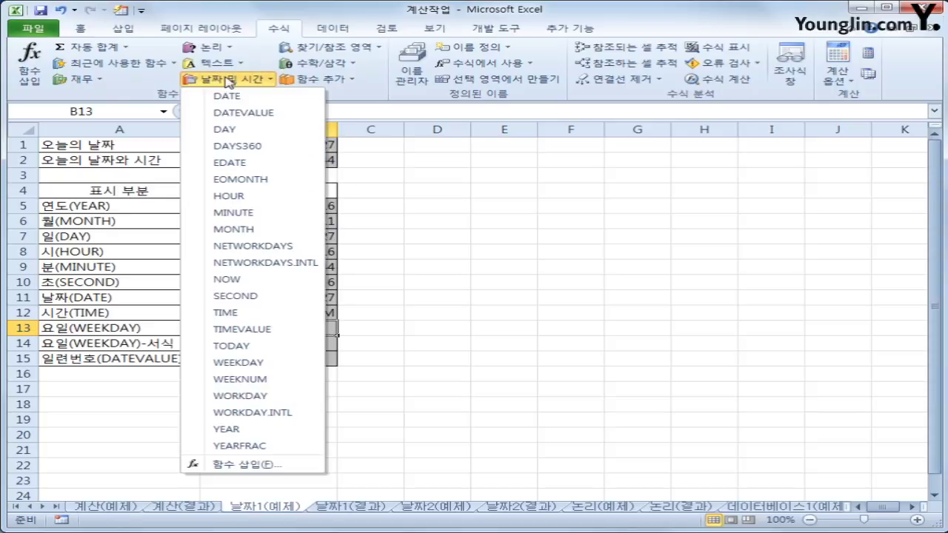
pyautogui.click(269, 367)
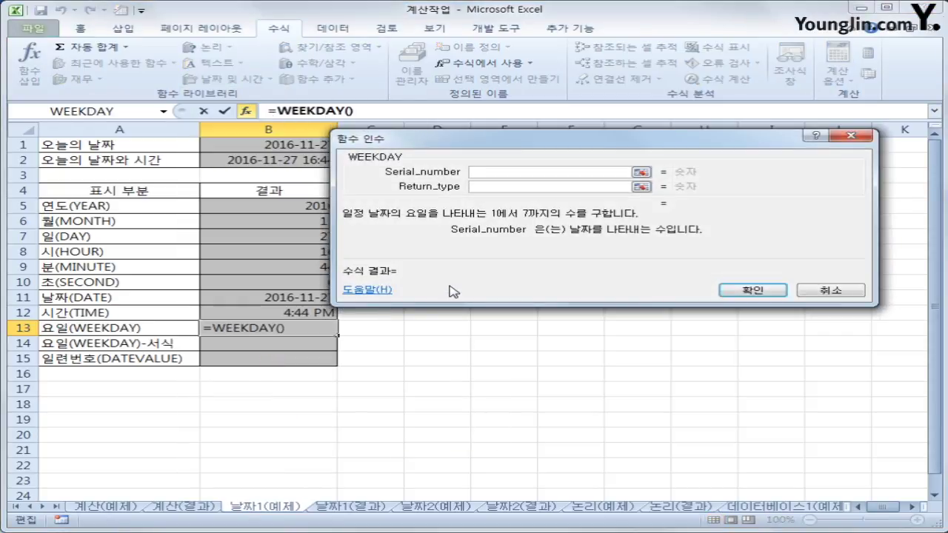
pyautogui.click(254, 162)
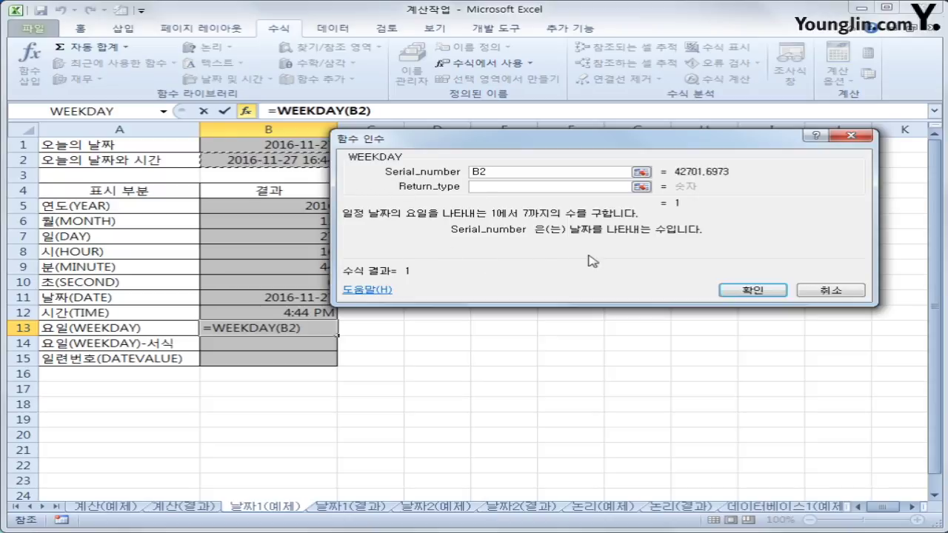
pyautogui.click(753, 293)
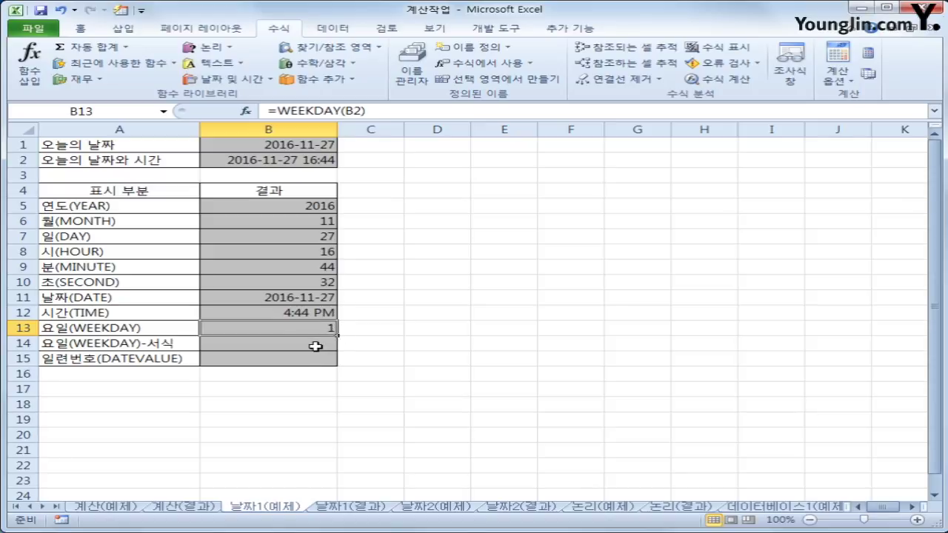
# Step: Apply the custom number format aaaa to cell B14
pyautogui.click(316, 346)
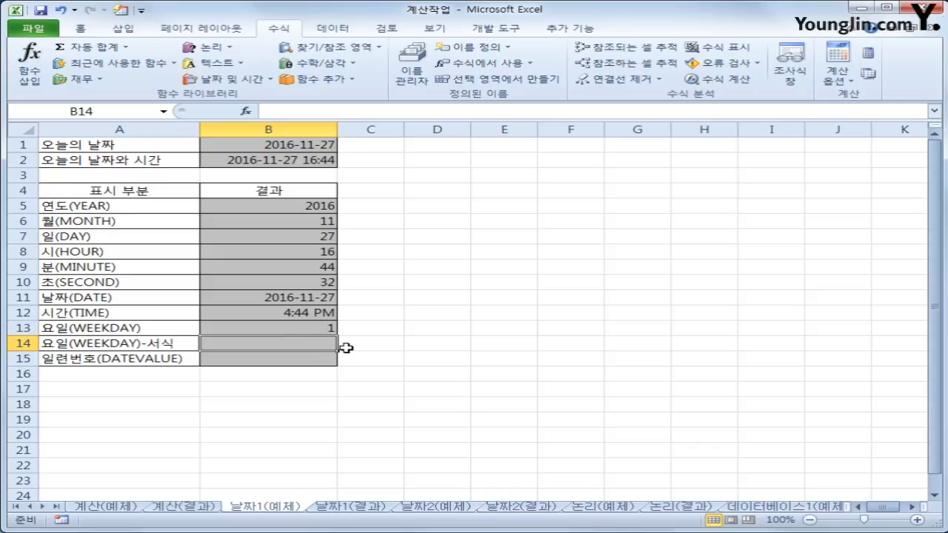
pyautogui.rightClick(284, 344)
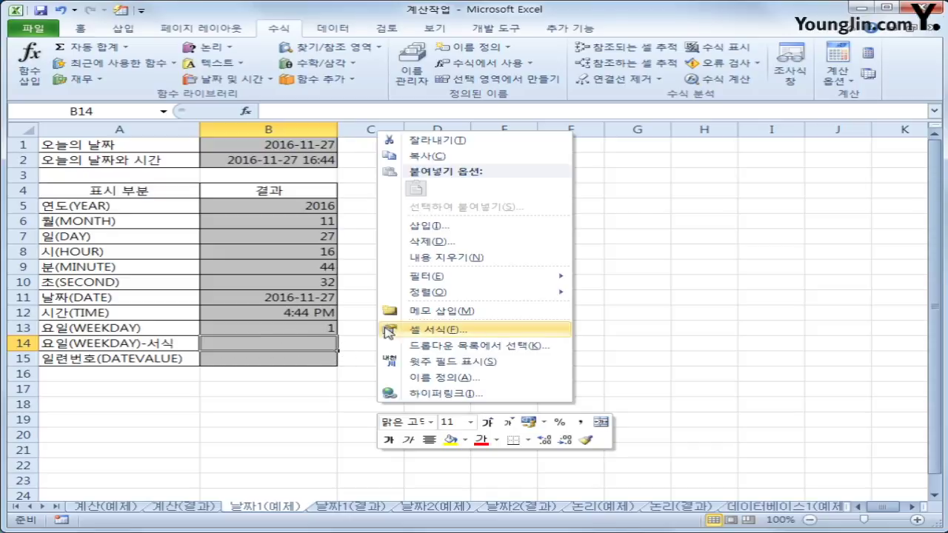
pyautogui.click(413, 328)
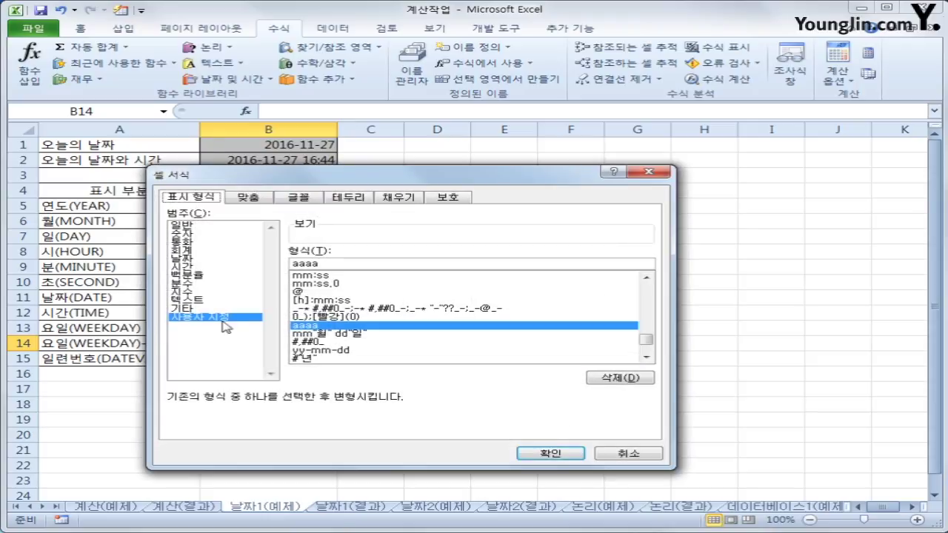
pyautogui.moveTo(328, 264); pyautogui.dragTo(287, 264)
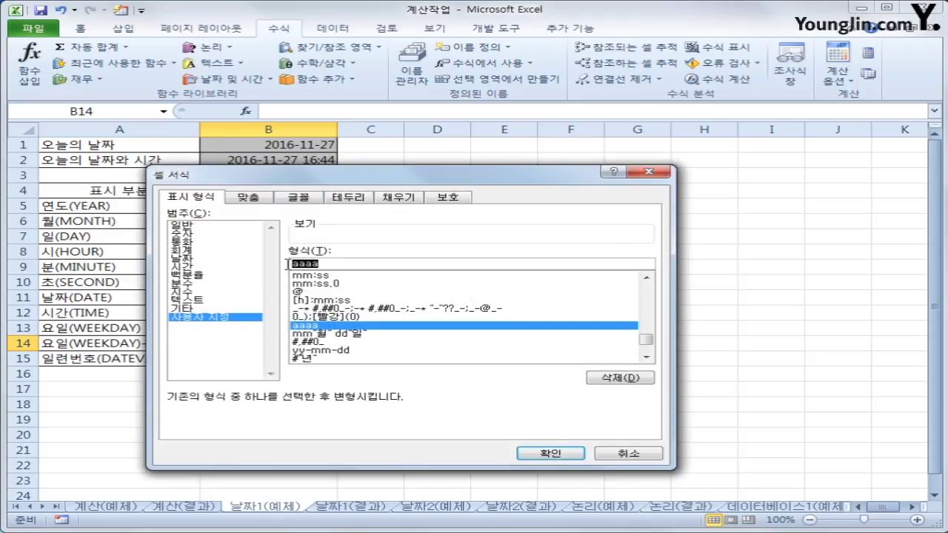
pyautogui.click(523, 455)
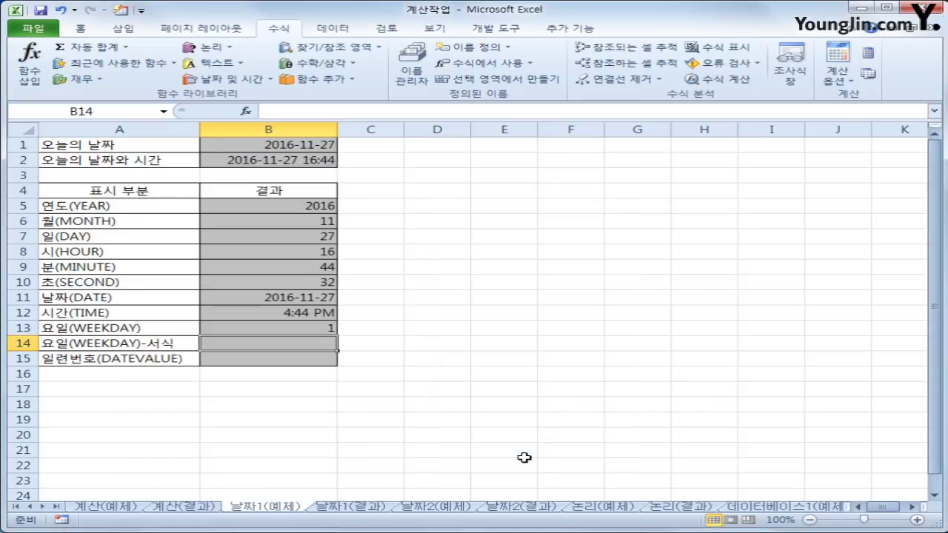
# Step: Insert the WEEKDAY function in the formatted cell B14 with B2 as its serial number and no return type
pyautogui.click(225, 79)
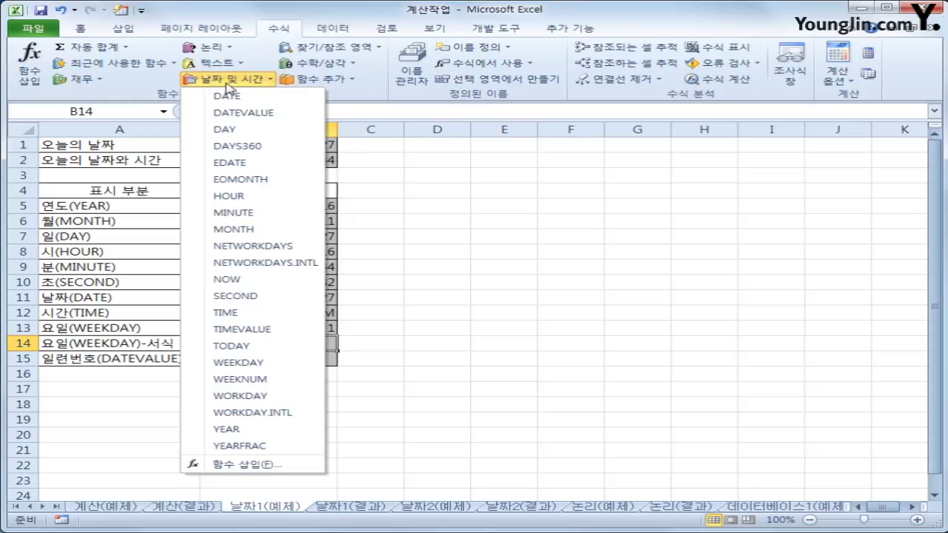
pyautogui.click(249, 363)
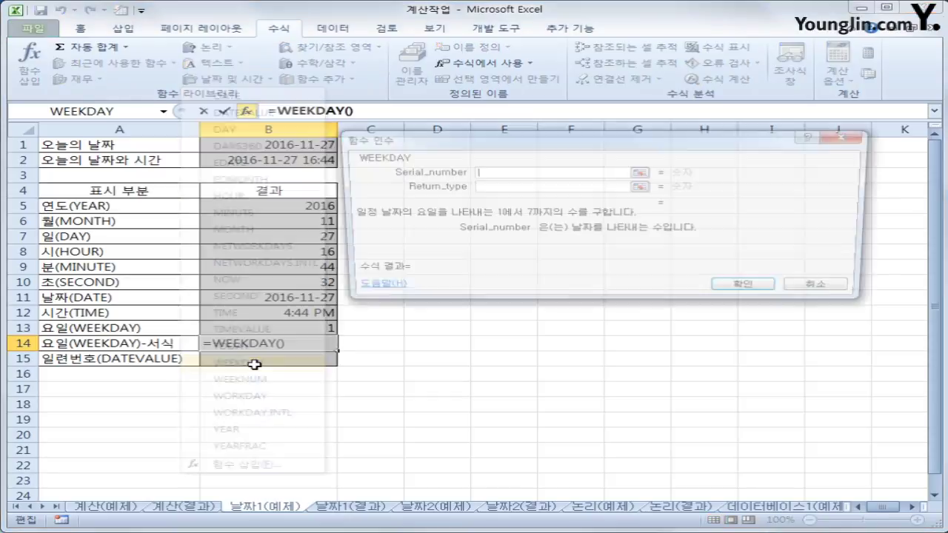
pyautogui.click(274, 159)
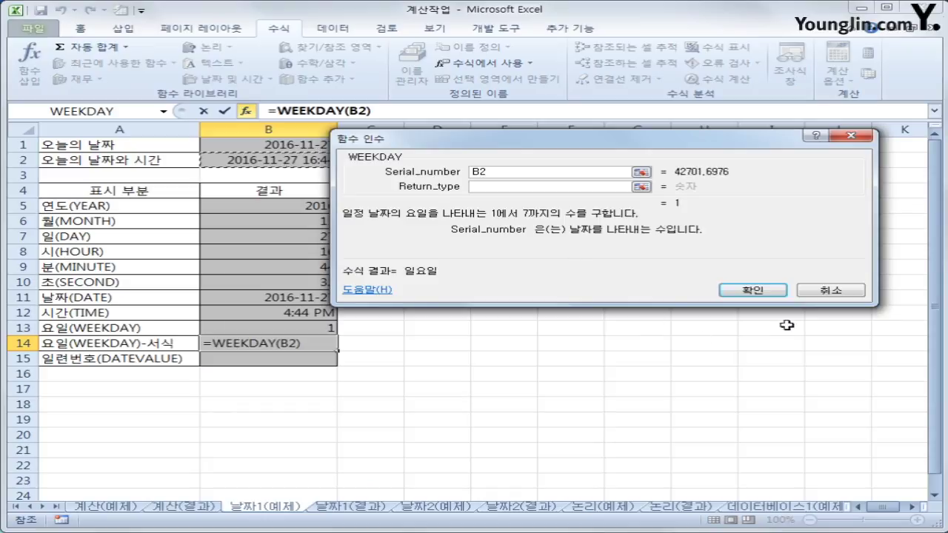
pyautogui.click(773, 292)
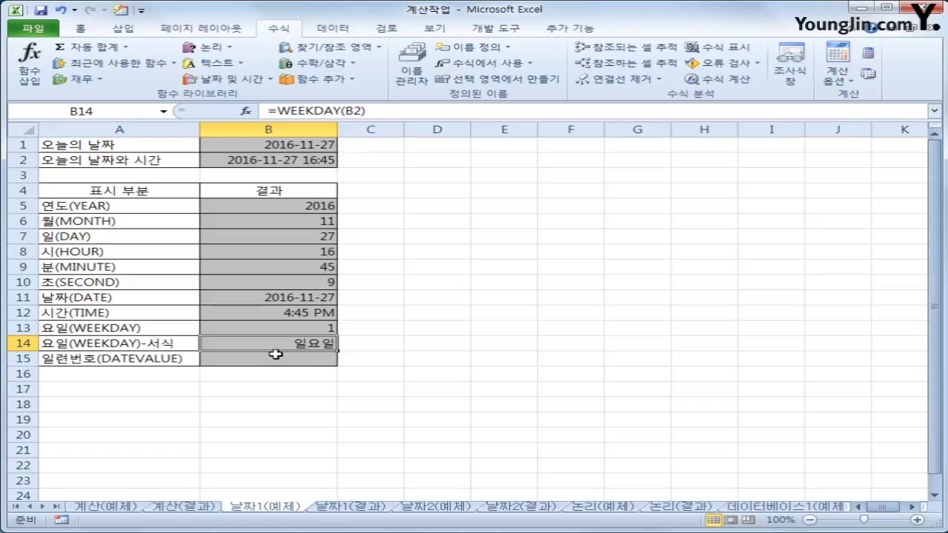
# Step: Try return type 2 in the WEEKDAY arguments of cell B13, review the return type description, and discard the change
pyautogui.click(333, 329)
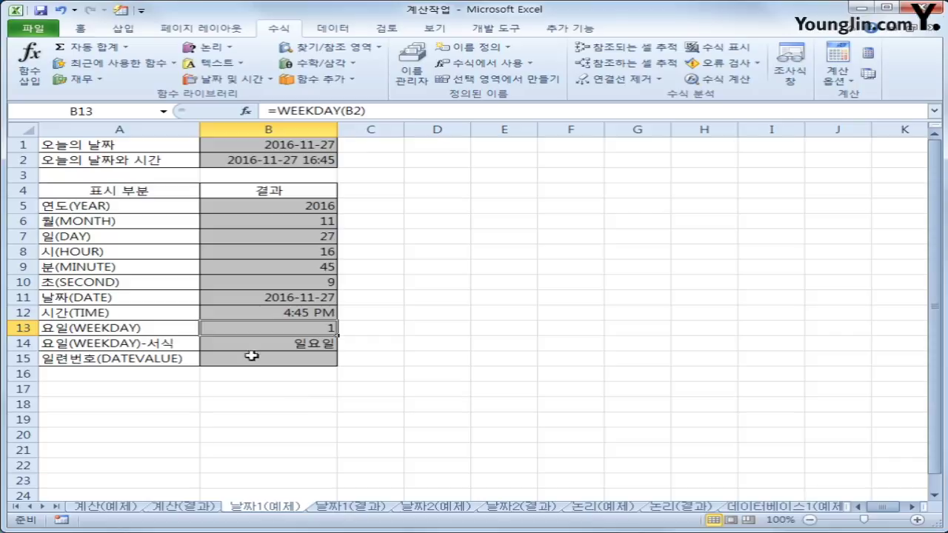
pyautogui.click(245, 110)
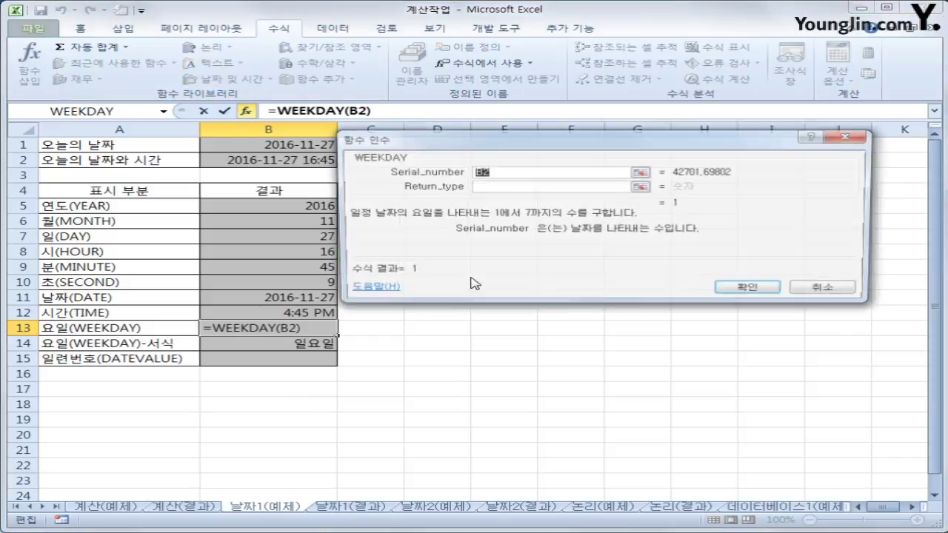
pyautogui.click(503, 187)
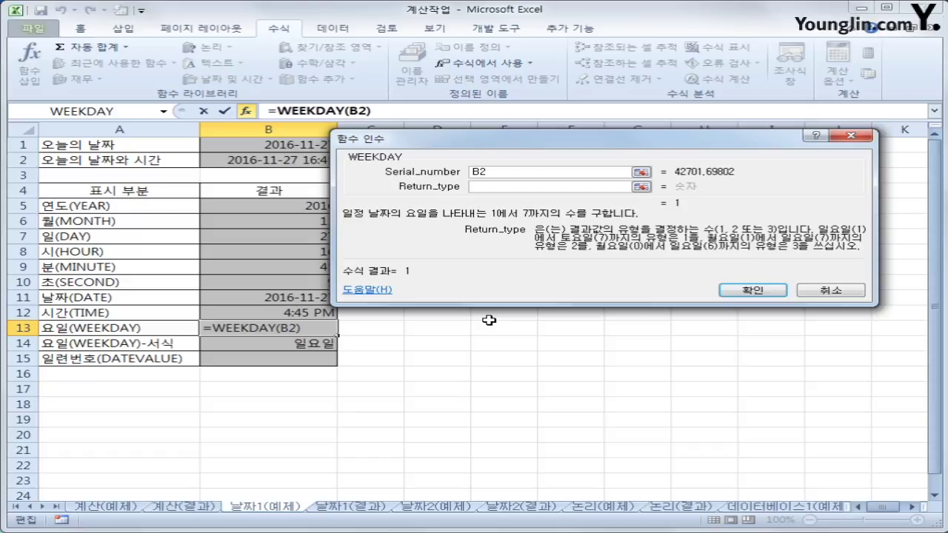
pyautogui.write('2')
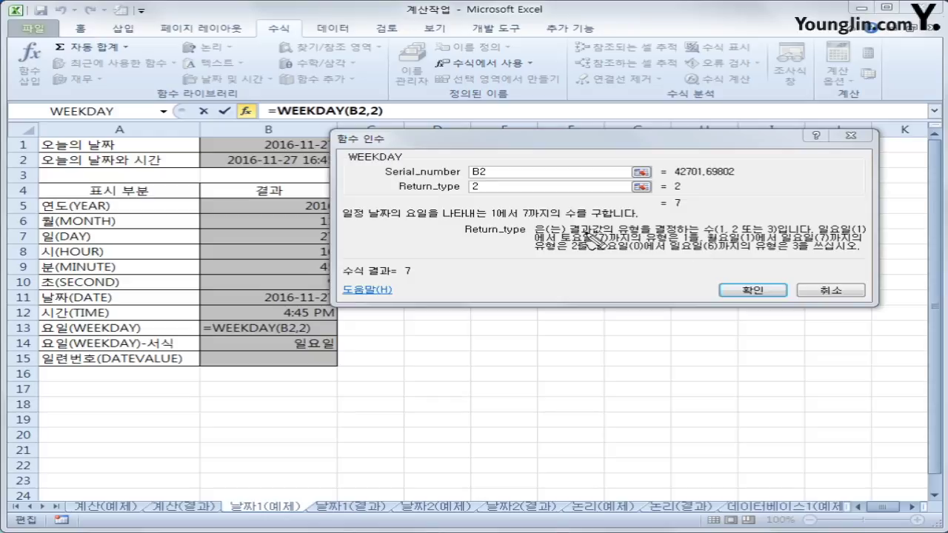
pyautogui.moveTo(582, 234); pyautogui.dragTo(778, 233)
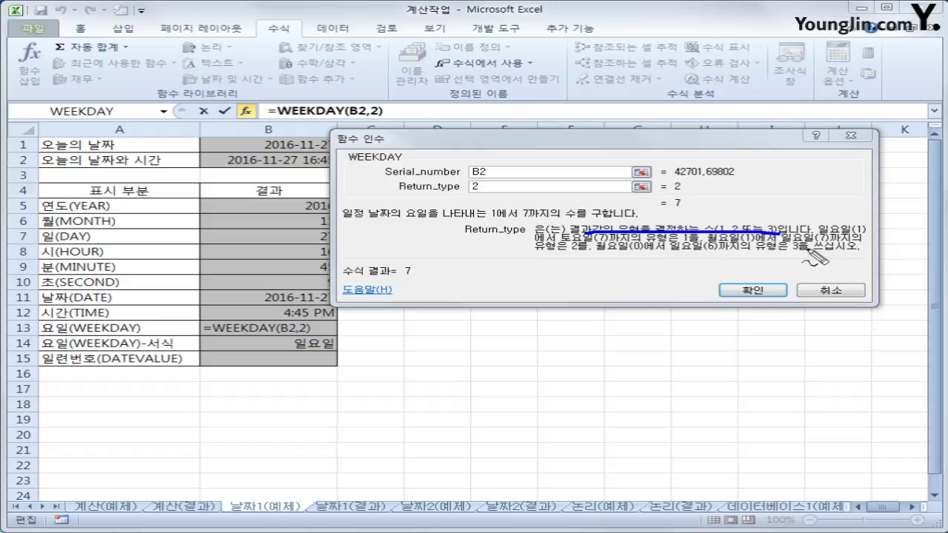
pyautogui.moveTo(821, 232); pyautogui.dragTo(861, 230)
pyautogui.moveTo(703, 234)
pyautogui.mouseDown()
pyautogui.moveTo(689, 237)
pyautogui.moveTo(826, 240)
pyautogui.mouseUp()
pyautogui.moveTo(583, 258)
pyautogui.mouseDown()
pyautogui.moveTo(545, 252)
pyautogui.moveTo(593, 243)
pyautogui.moveTo(621, 255)
pyautogui.moveTo(745, 256)
pyautogui.mouseUp()
pyautogui.moveTo(806, 245)
pyautogui.mouseDown()
pyautogui.moveTo(784, 250)
pyautogui.moveTo(803, 259)
pyautogui.moveTo(807, 248)
pyautogui.mouseUp()
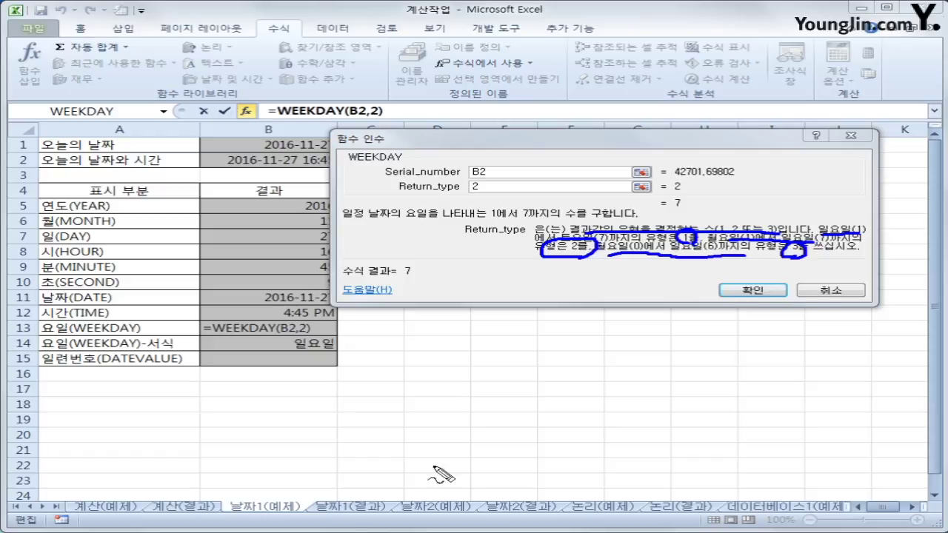
pyautogui.press('Escape')
pyautogui.click(830, 290)
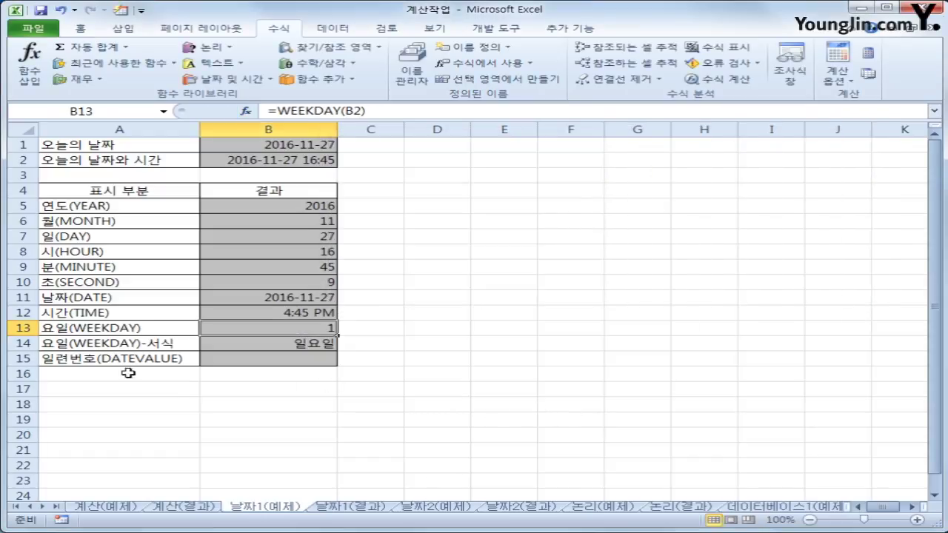
# Step: Insert the DATEVALUE function in cell B15 with "2017-8-26" as its date text
pyautogui.click(273, 363)
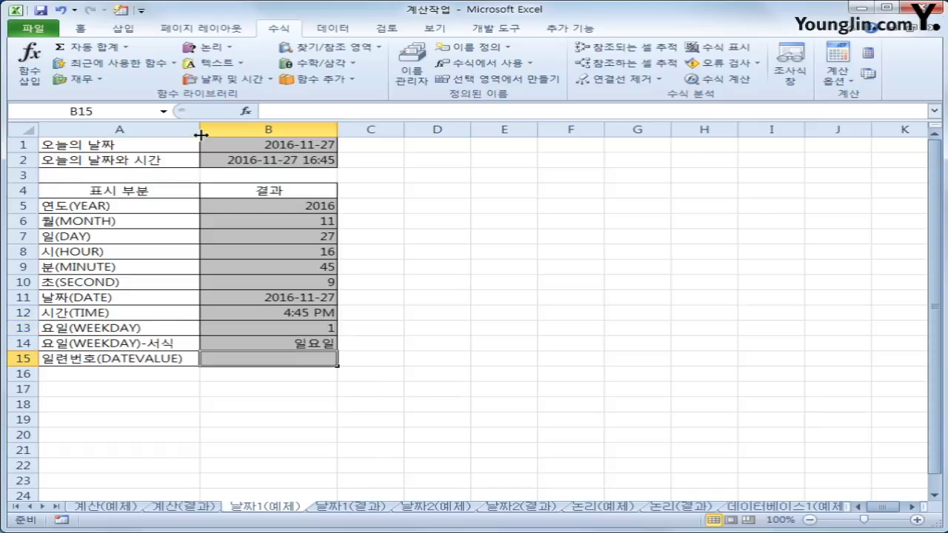
pyautogui.click(223, 79)
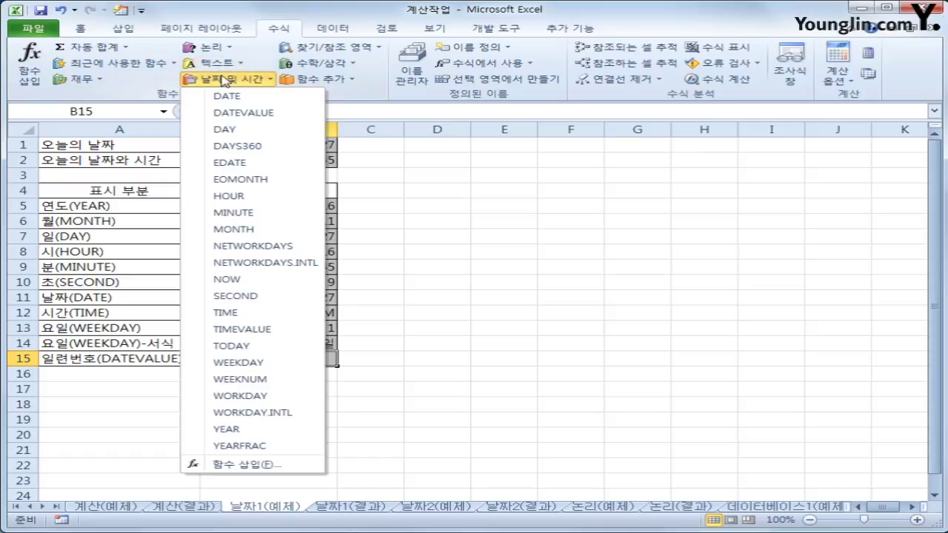
pyautogui.click(262, 122)
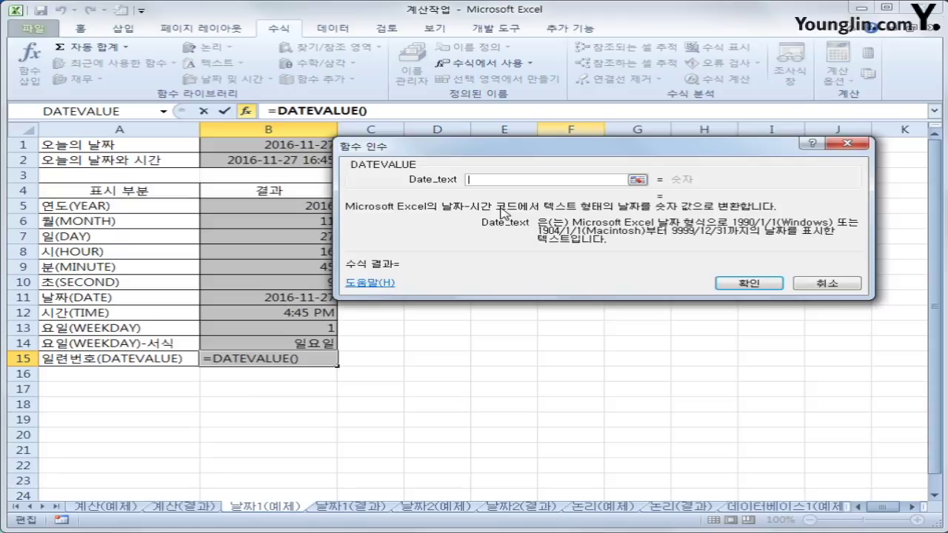
pyautogui.write('"2017-8-')
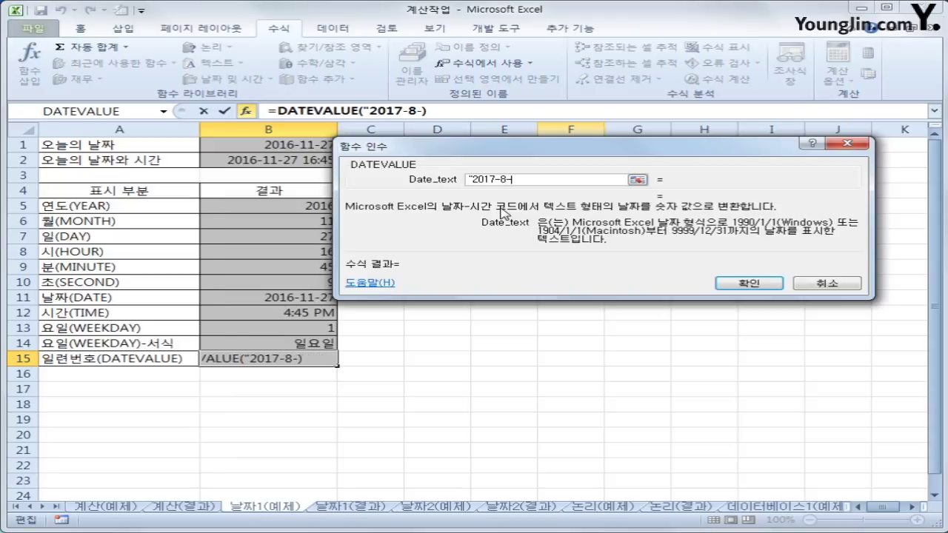
pyautogui.write('26"')
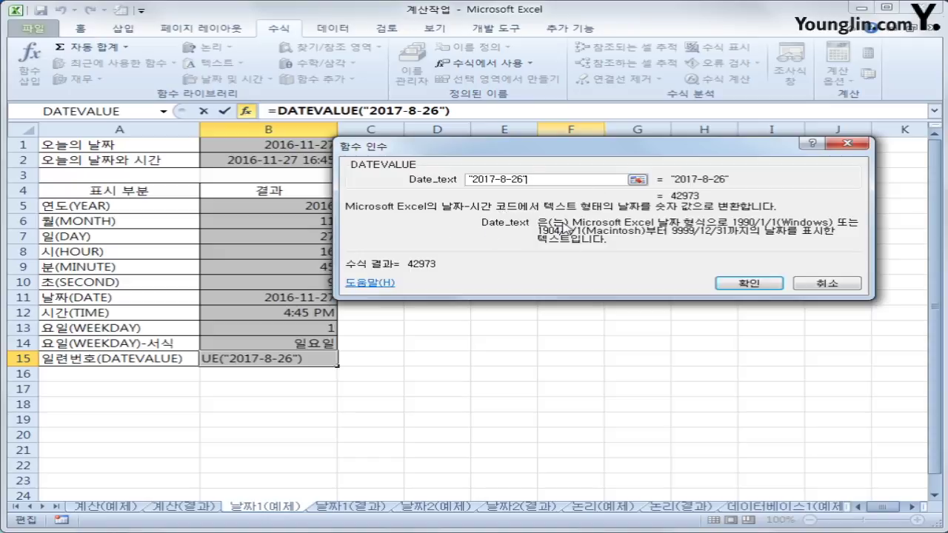
pyautogui.click(751, 286)
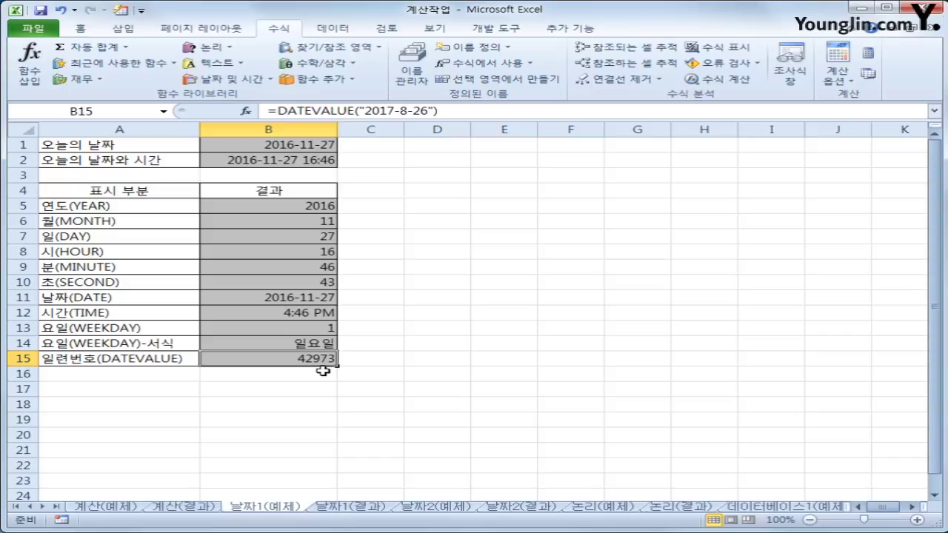
# Step: Compare the 날짜1(예제) sheet with the 날짜1(결과) sheet and check the DATEVALUE formula in the result sheet's cell B15
pyautogui.click(370, 510)
pyautogui.click(294, 509)
pyautogui.click(354, 510)
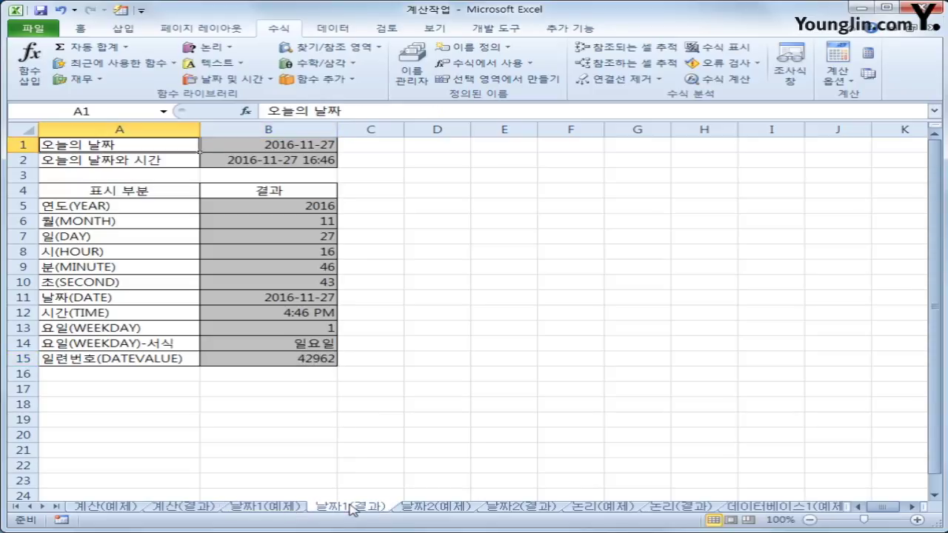
pyautogui.click(273, 509)
pyautogui.click(345, 510)
pyautogui.click(273, 362)
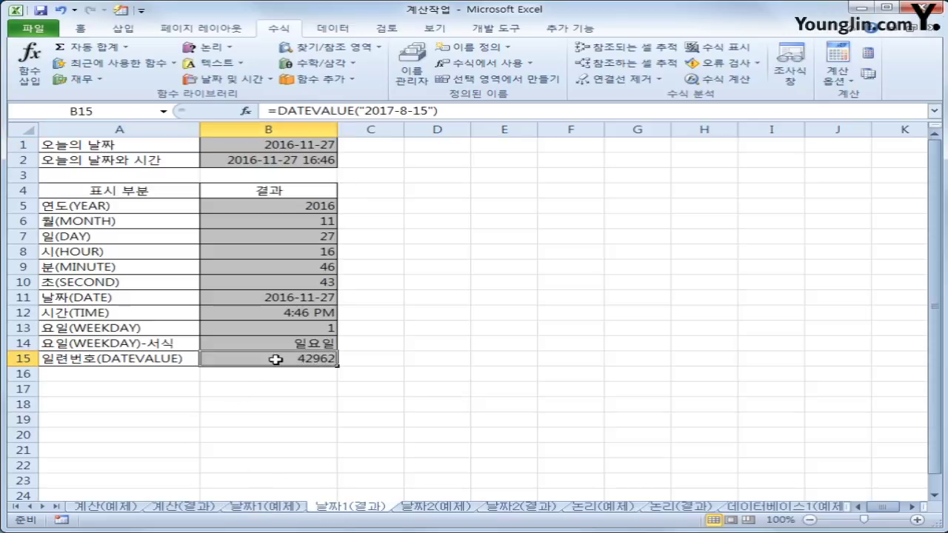
# Step: Change the date text of the DATEVALUE formula in cell B15 of the 날짜1(예제) sheet to "2017-8-15"
pyautogui.click(267, 508)
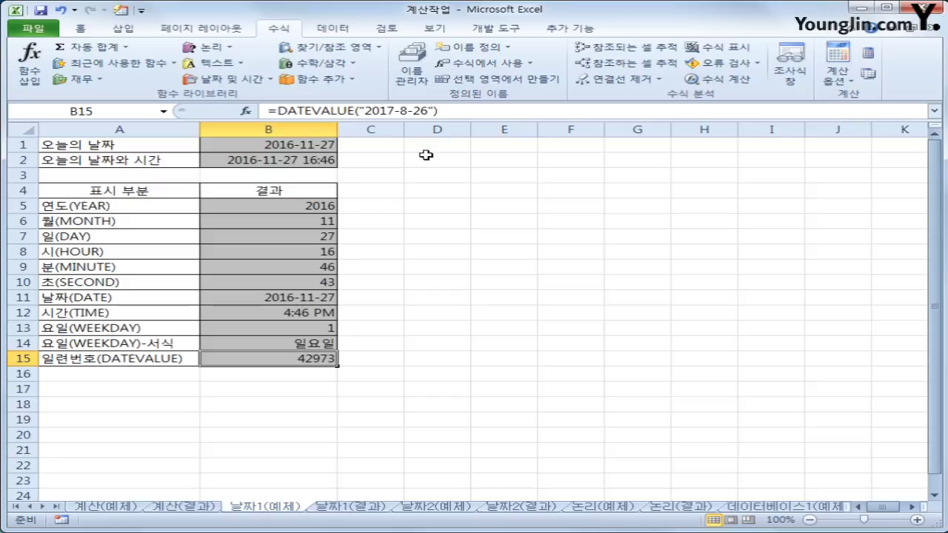
pyautogui.doubleClick(416, 111)
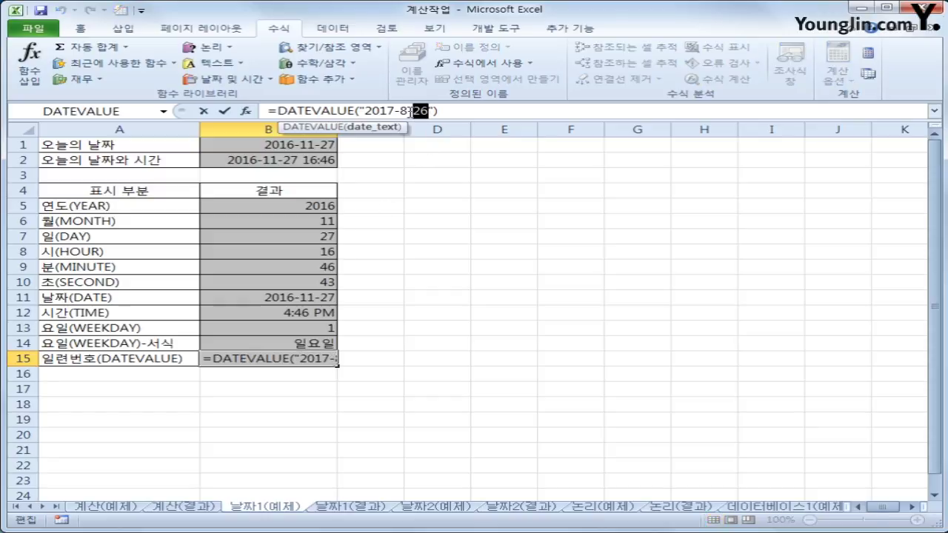
pyautogui.write('15')
pyautogui.press('Return')
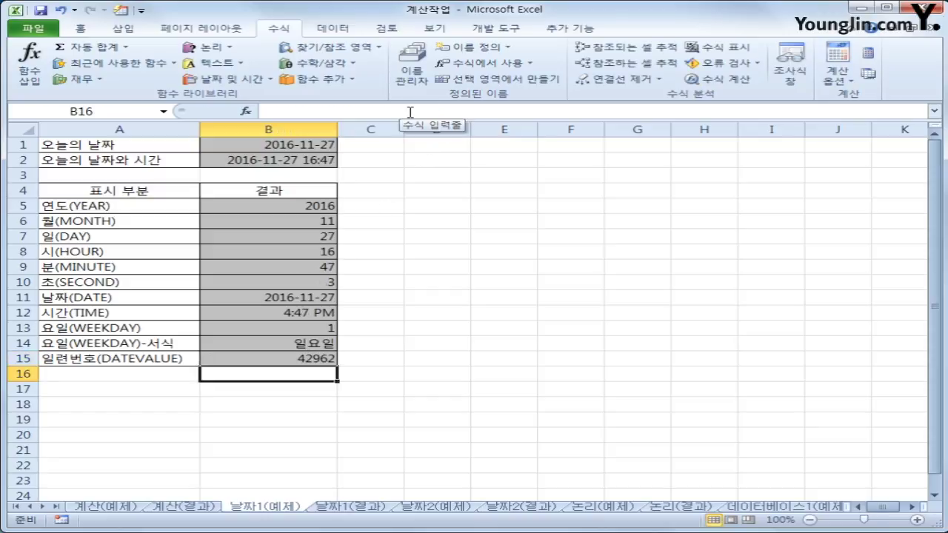
# Step: Check the corrected 날짜1(예제) sheet against the 날짜1(결과) sheet
pyautogui.click(349, 508)
pyautogui.click(310, 508)
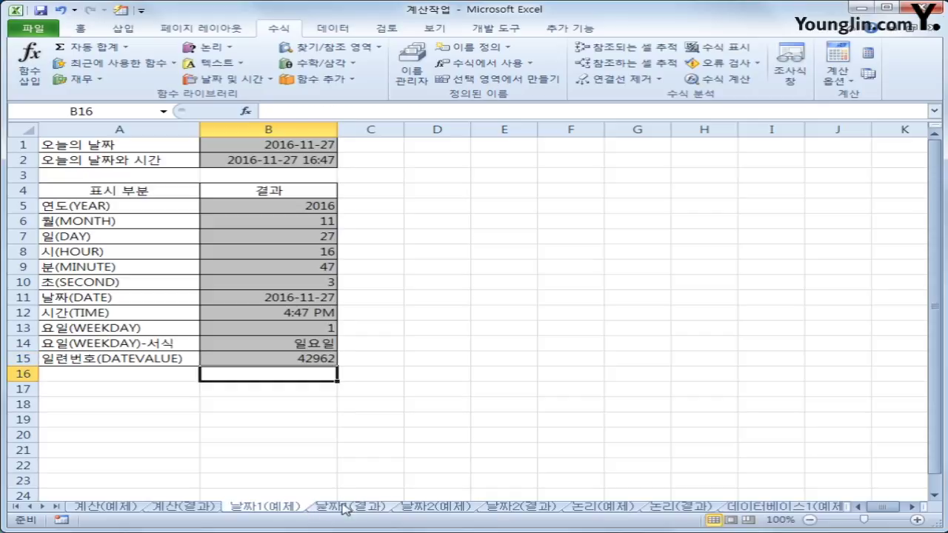
pyautogui.click(344, 508)
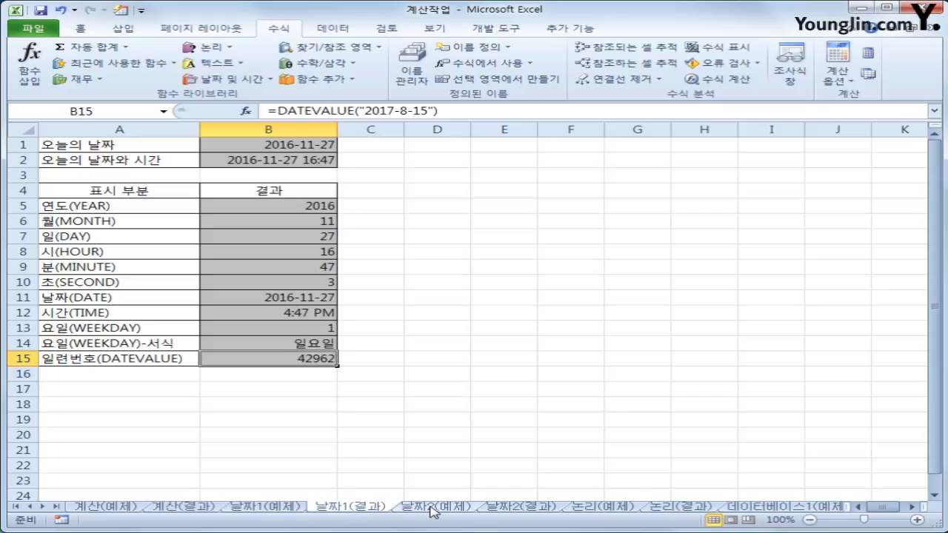
# Step: Switch to the 날짜2(예제) sheet and compare it with the 날짜2(결과) sheet
pyautogui.click(433, 508)
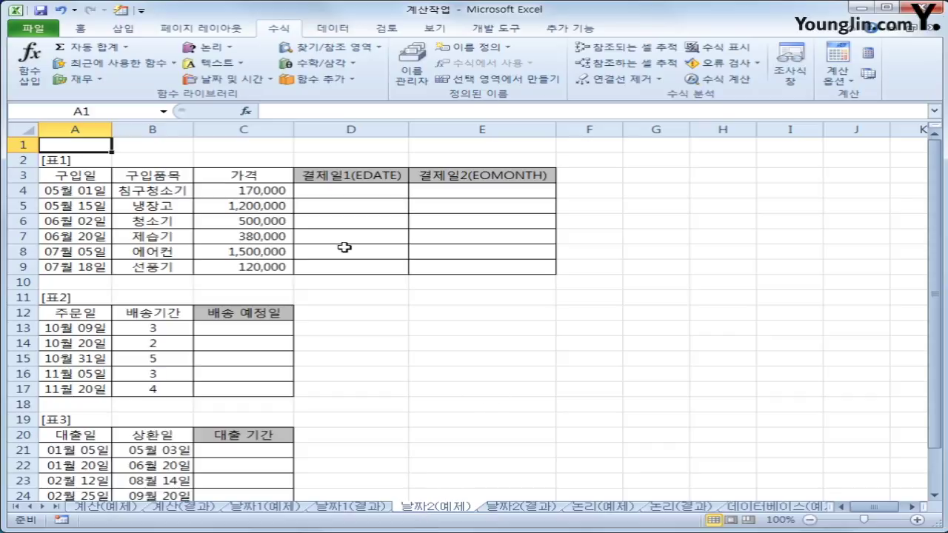
pyautogui.click(507, 509)
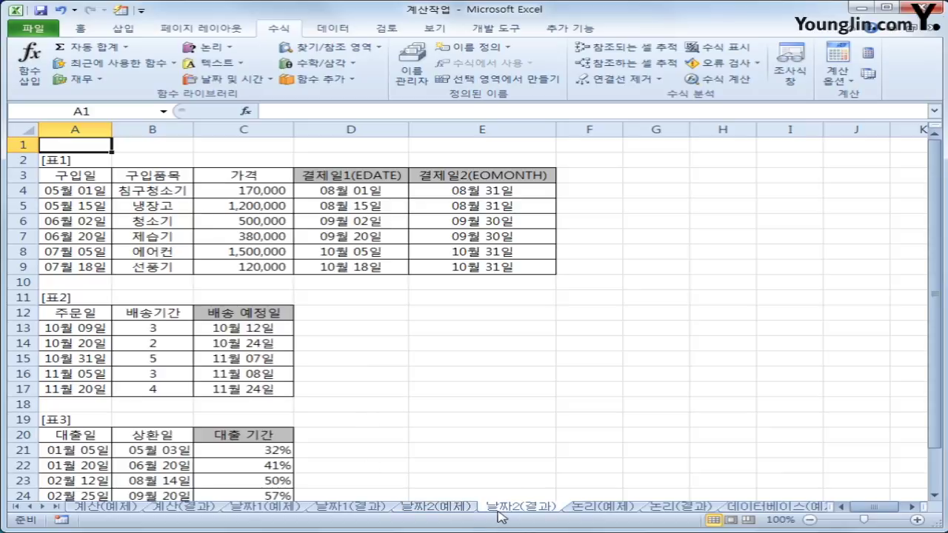
pyautogui.click(458, 510)
pyautogui.click(509, 511)
pyautogui.click(438, 510)
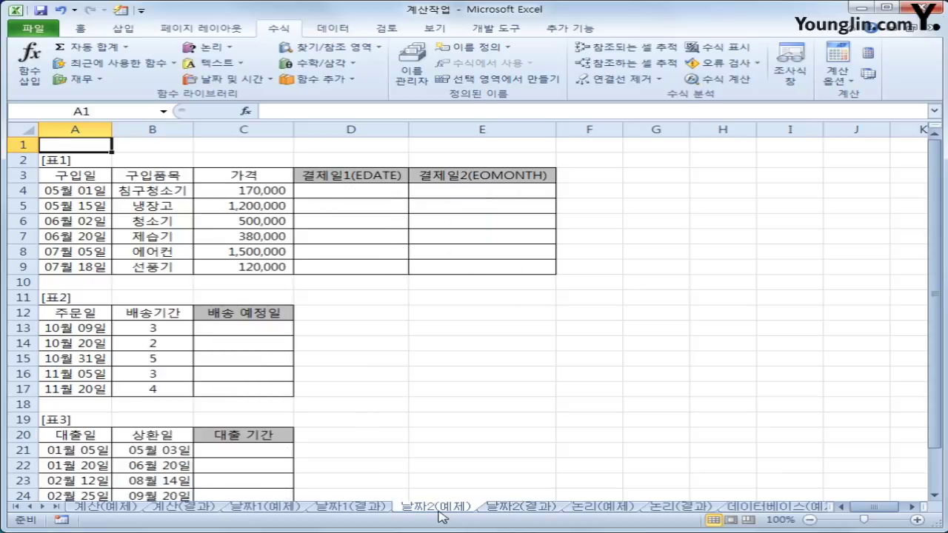
# Step: Examine the purchase date, item and price columns of 표1 and the empty 결제일1(EDATE) column
pyautogui.click(318, 190)
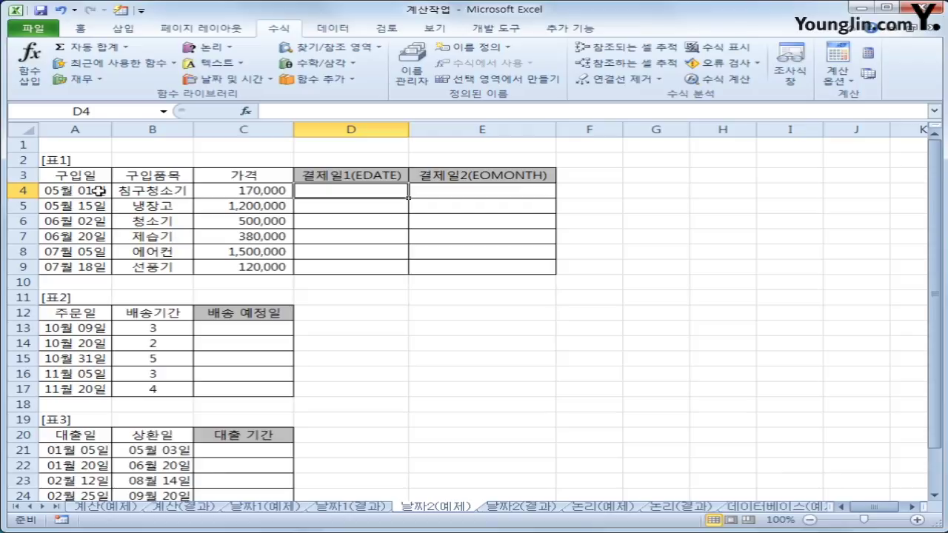
pyautogui.moveTo(97, 191); pyautogui.dragTo(100, 268)
pyautogui.moveTo(169, 191); pyautogui.dragTo(173, 268)
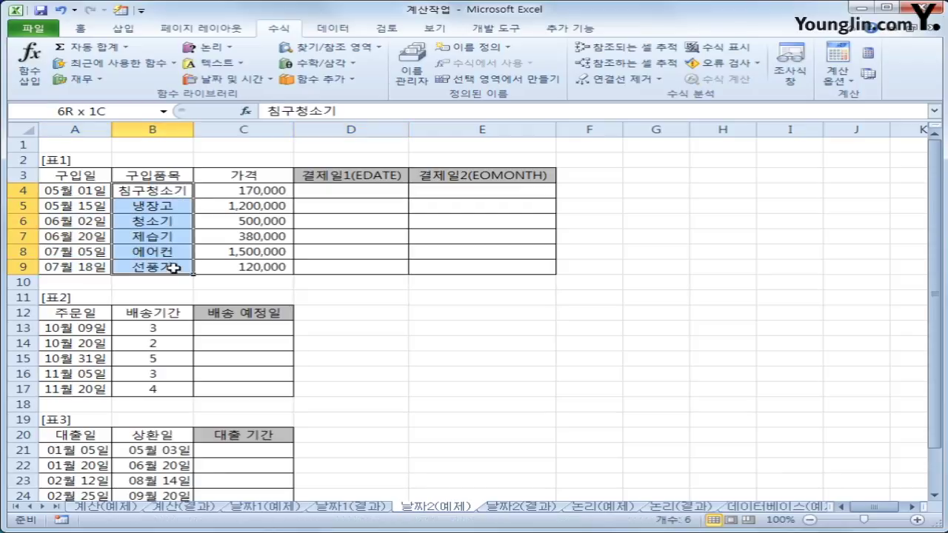
pyautogui.moveTo(221, 192); pyautogui.dragTo(231, 266)
pyautogui.click(314, 194)
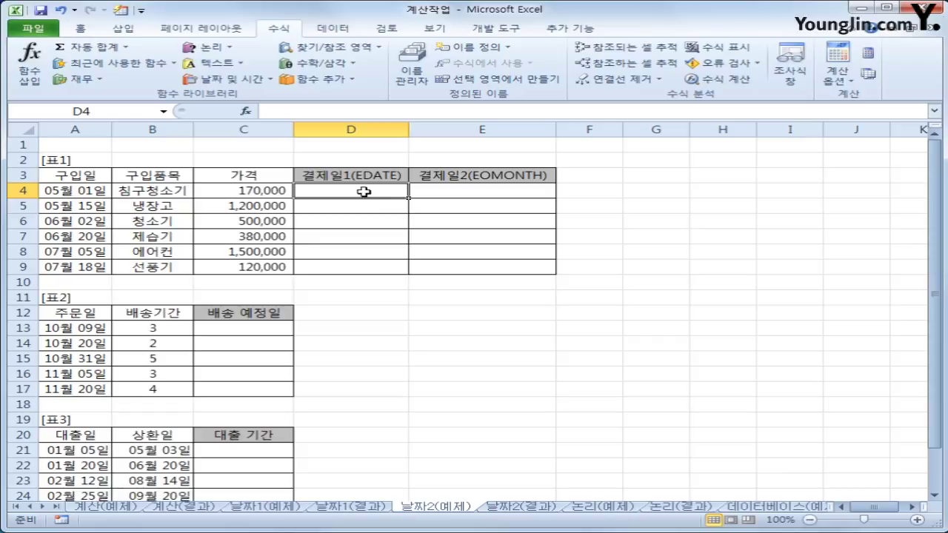
pyautogui.moveTo(363, 193); pyautogui.dragTo(363, 267)
pyautogui.click(363, 268)
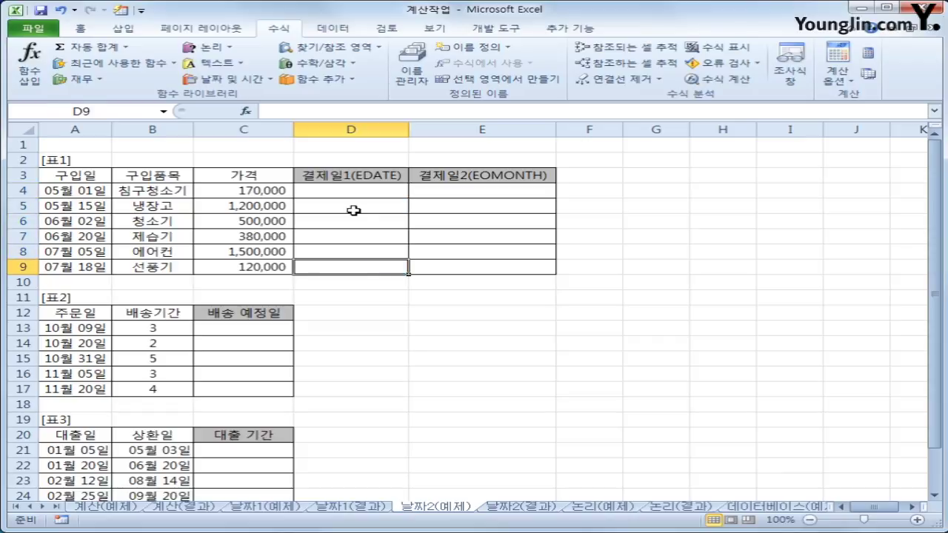
# Step: Insert the EDATE function in cell D4 with A4 as the start date and 3 months, and fill it down to D9
pyautogui.click(354, 193)
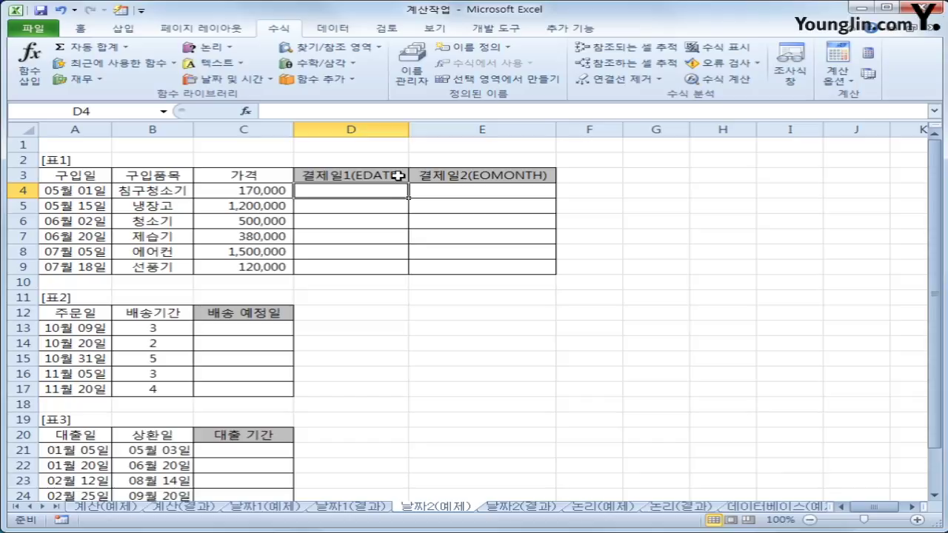
pyautogui.click(249, 81)
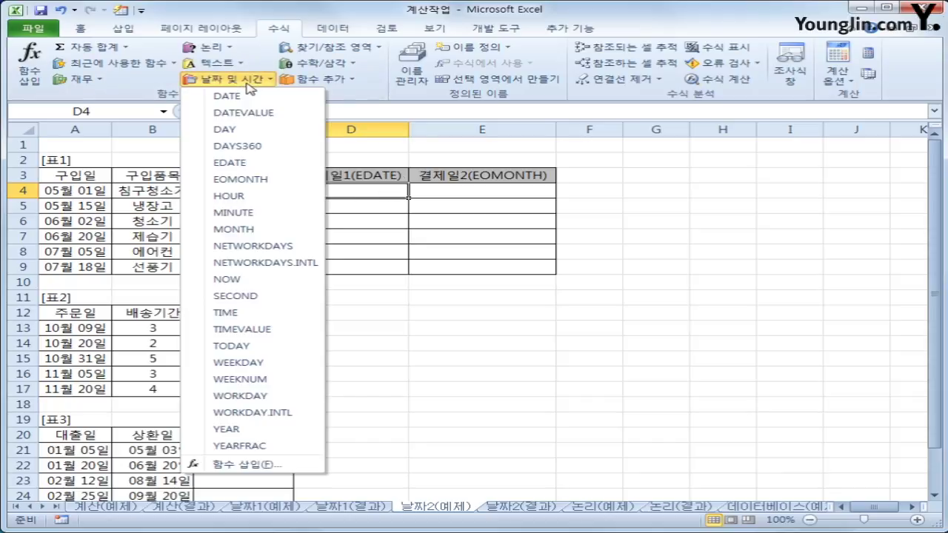
pyautogui.click(252, 167)
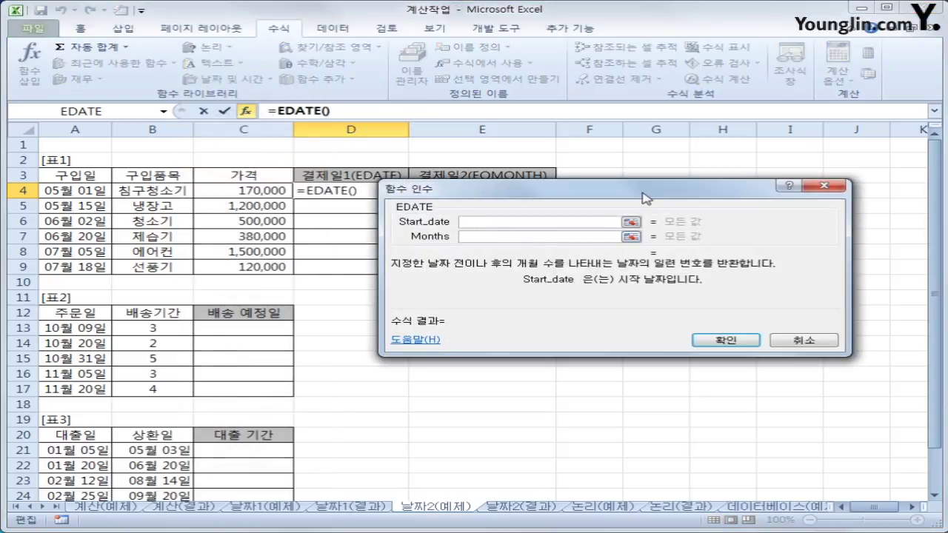
pyautogui.moveTo(645, 194); pyautogui.dragTo(620, 274)
pyautogui.click(78, 191)
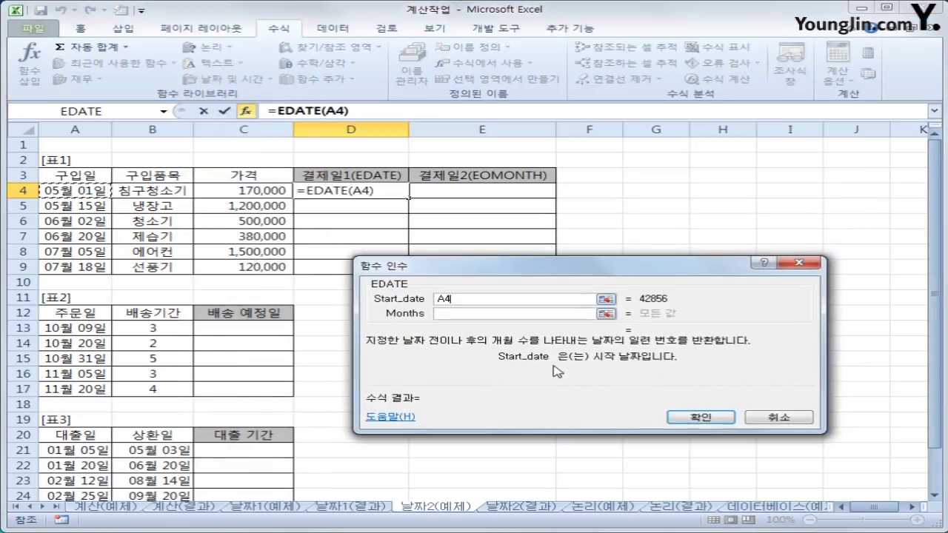
pyautogui.click(499, 314)
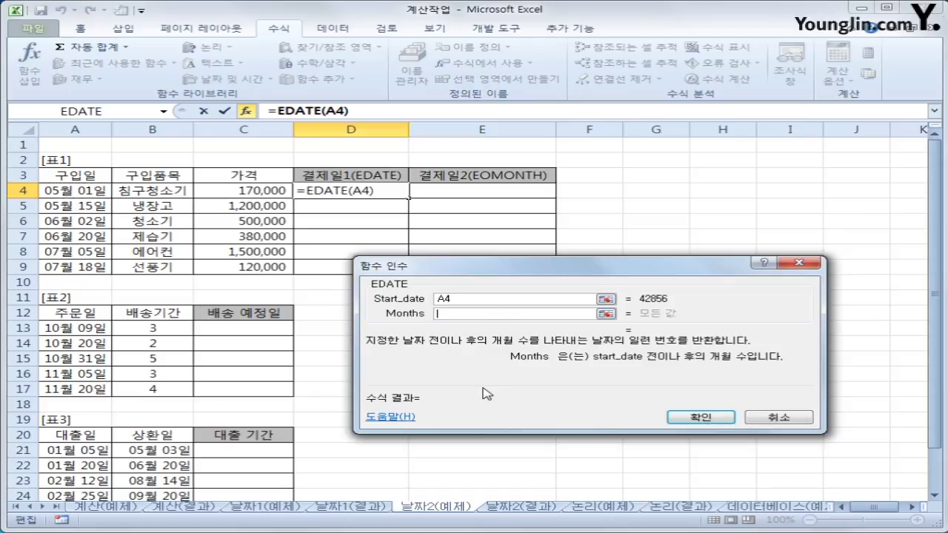
pyautogui.write('3')
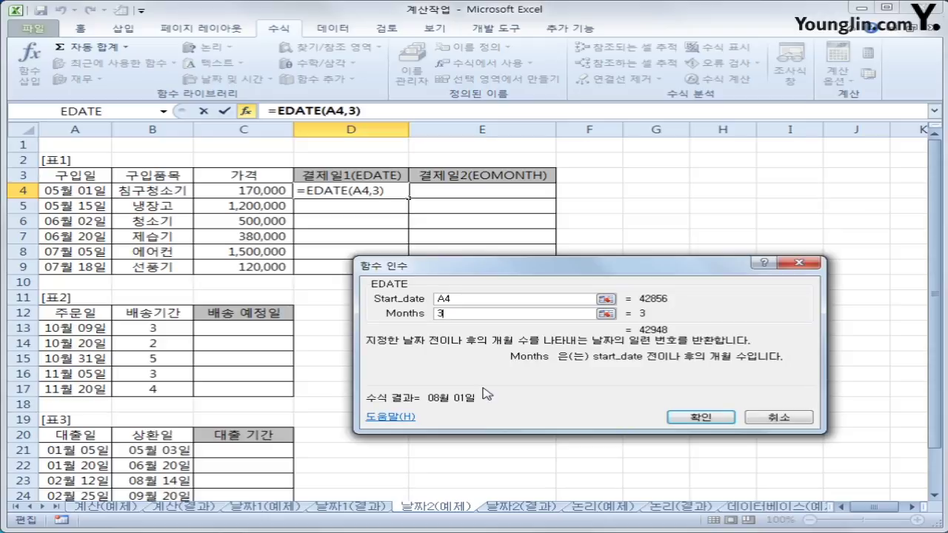
pyautogui.click(720, 419)
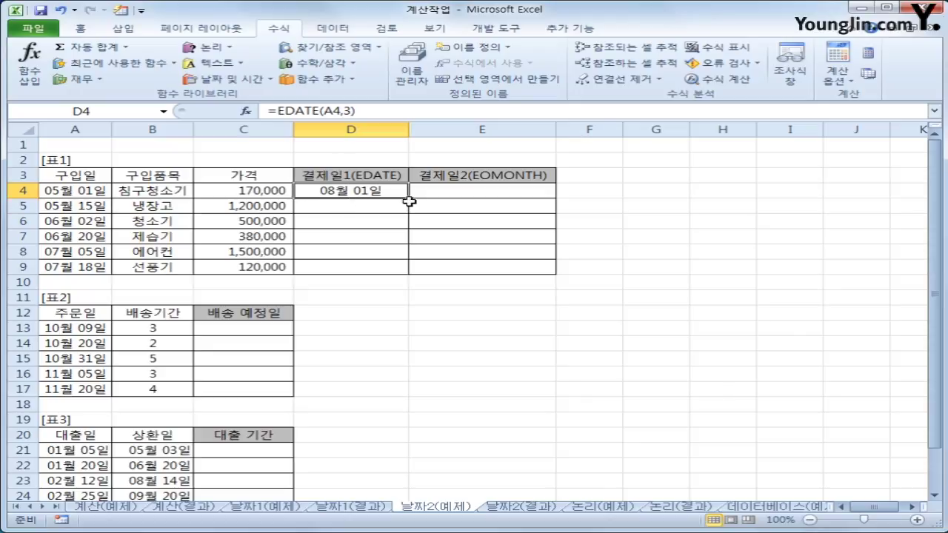
pyautogui.moveTo(411, 200); pyautogui.dragTo(409, 276)
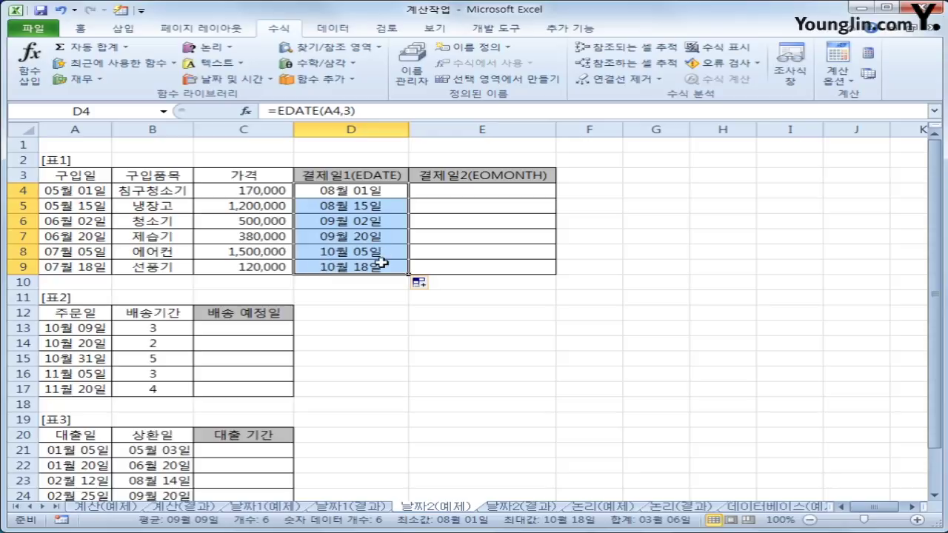
# Step: Insert the EOMONTH function in cell E4 with A4 as the start date and 3 months, and fill it down to E9
pyautogui.click(460, 194)
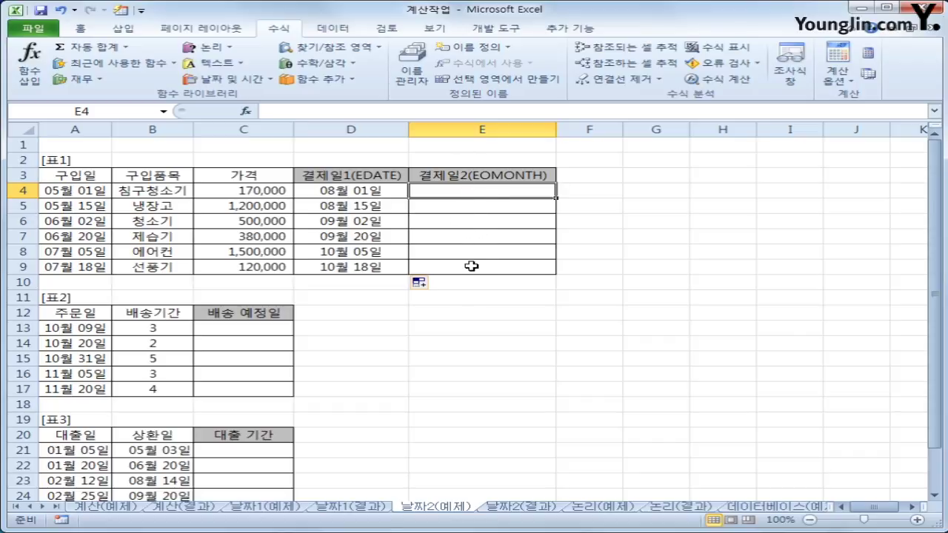
pyautogui.click(362, 191)
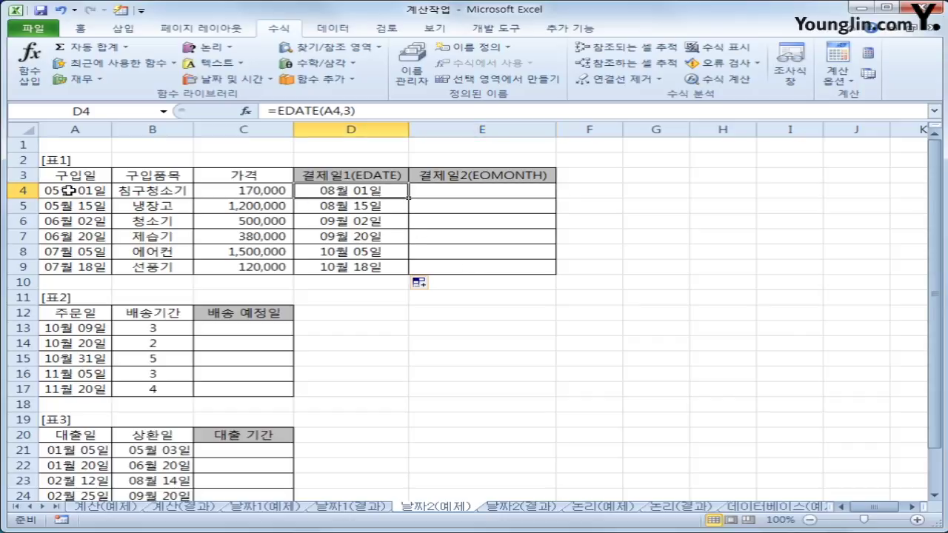
pyautogui.click(451, 192)
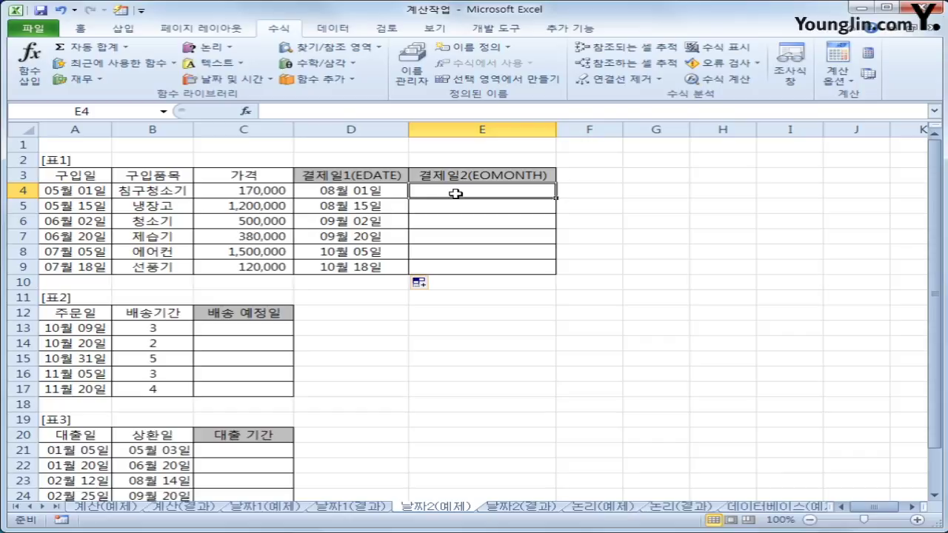
pyautogui.click(259, 78)
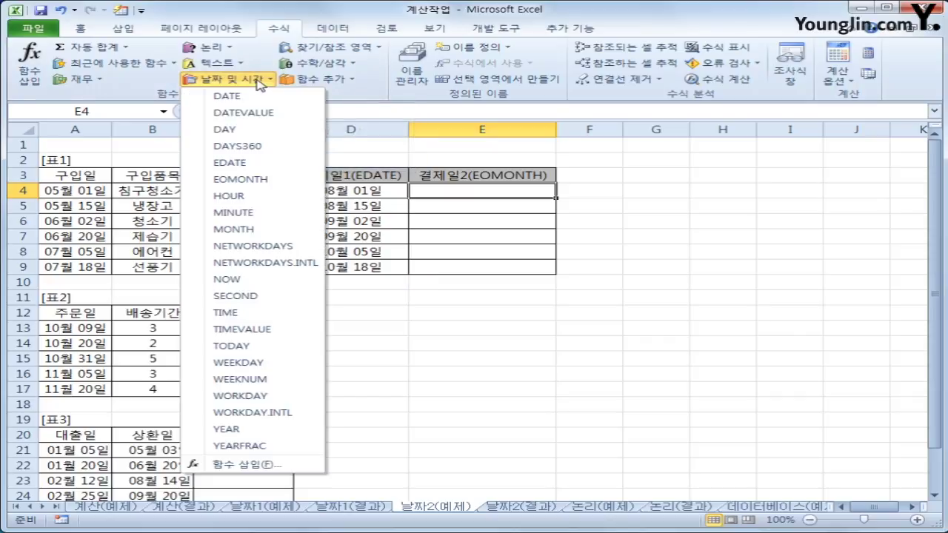
pyautogui.click(256, 183)
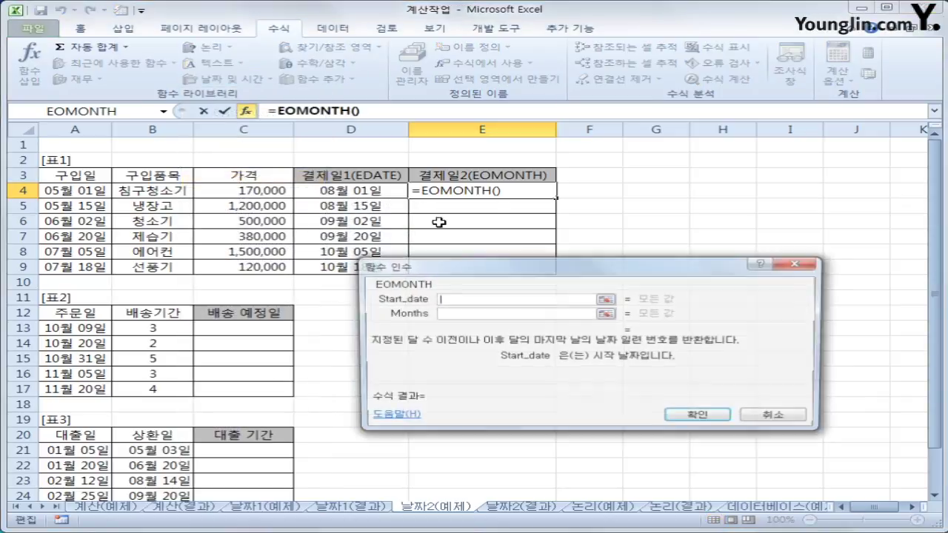
pyautogui.click(88, 194)
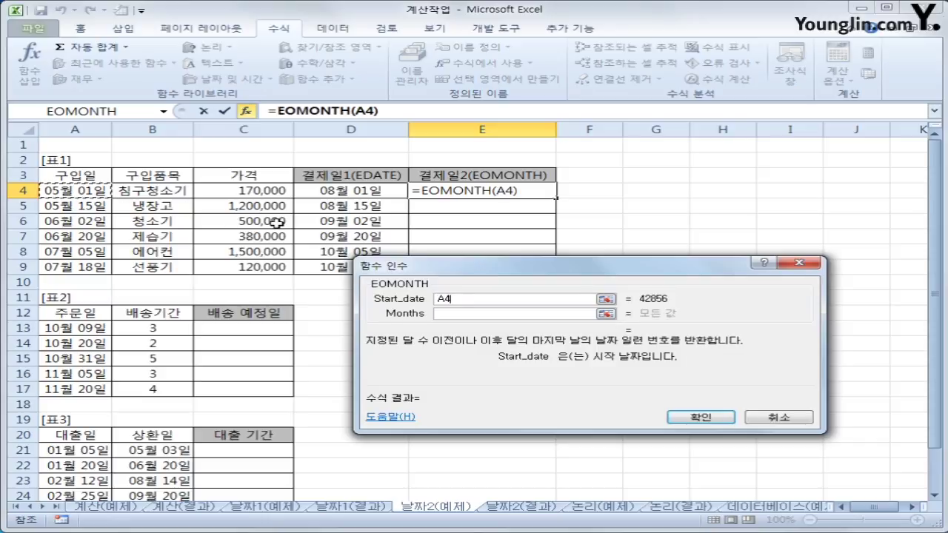
pyautogui.click(450, 314)
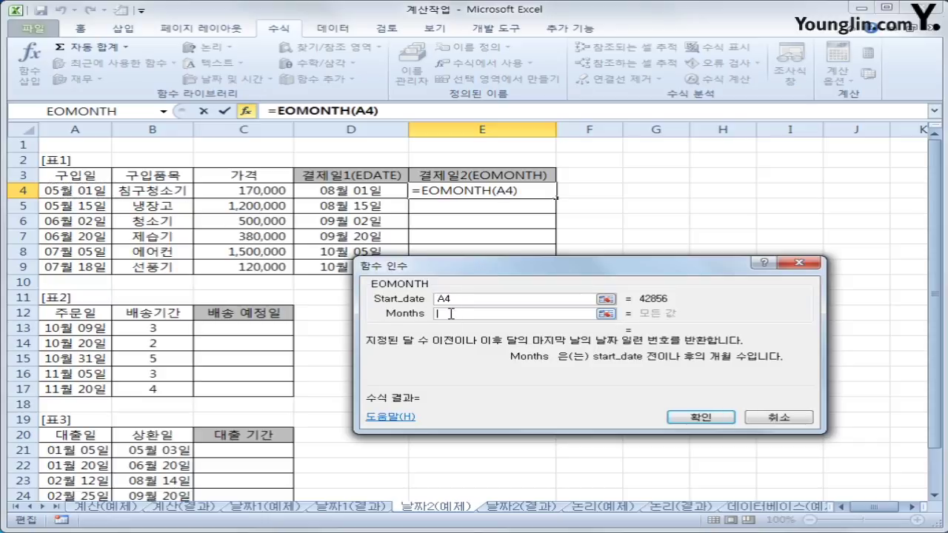
pyautogui.write('3')
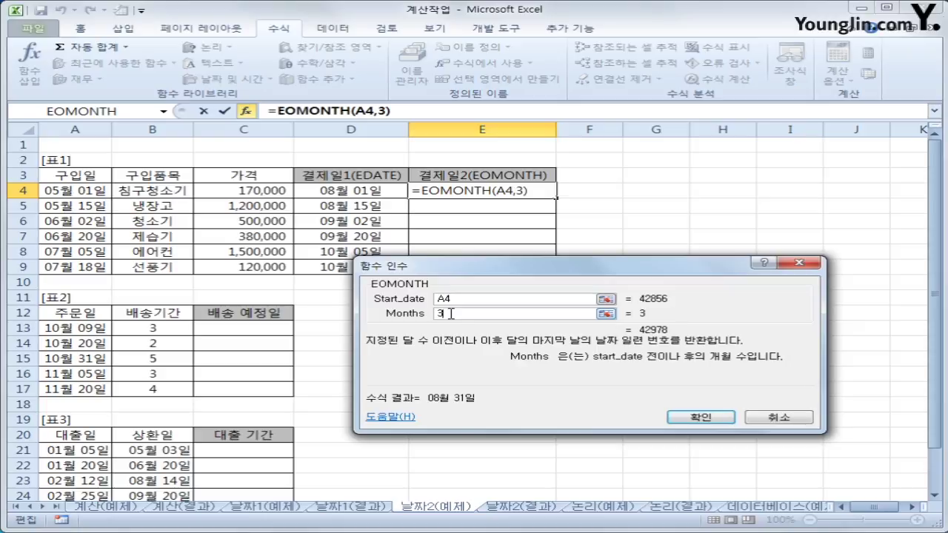
pyautogui.click(685, 419)
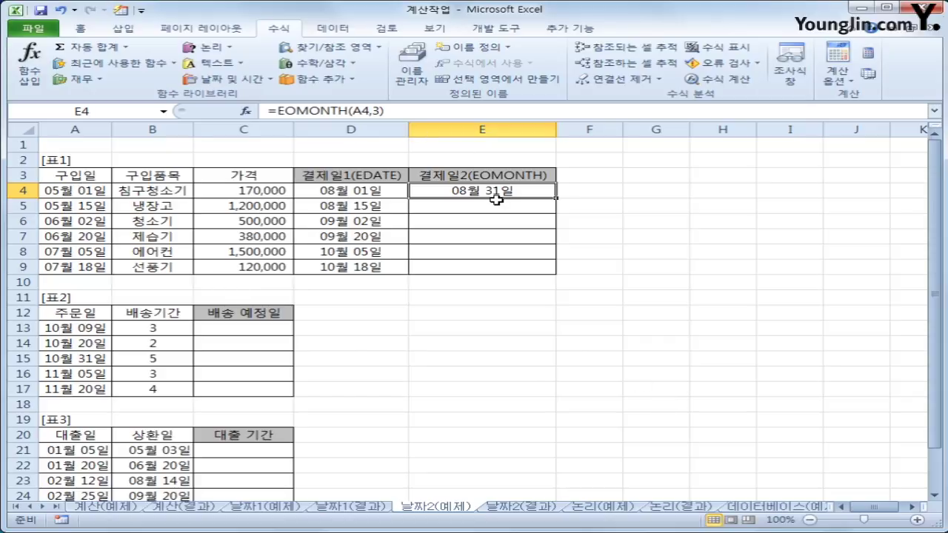
pyautogui.moveTo(555, 198); pyautogui.dragTo(552, 276)
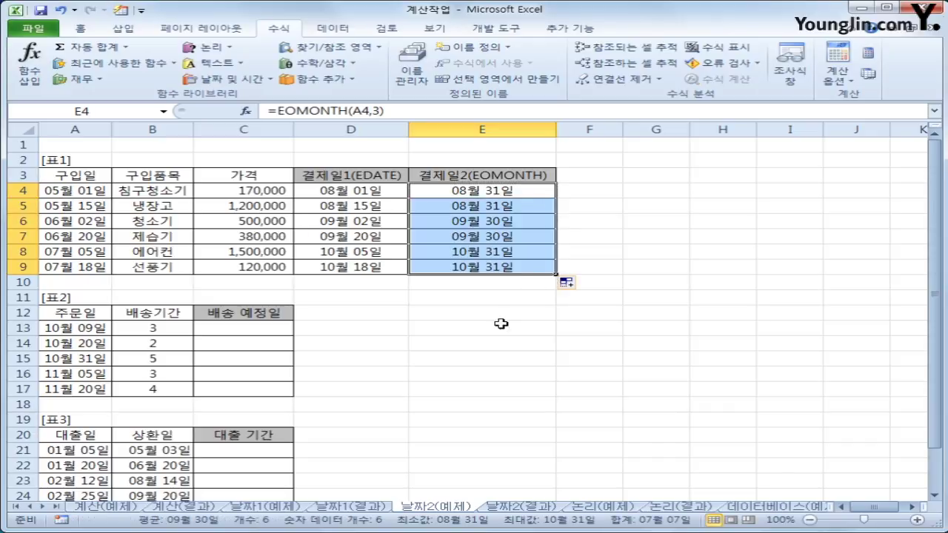
# Step: Insert the WORKDAY function in cell C13 with A13 as the start date and B13 as the days, and fill it down to C17
pyautogui.click(277, 339)
pyautogui.click(277, 327)
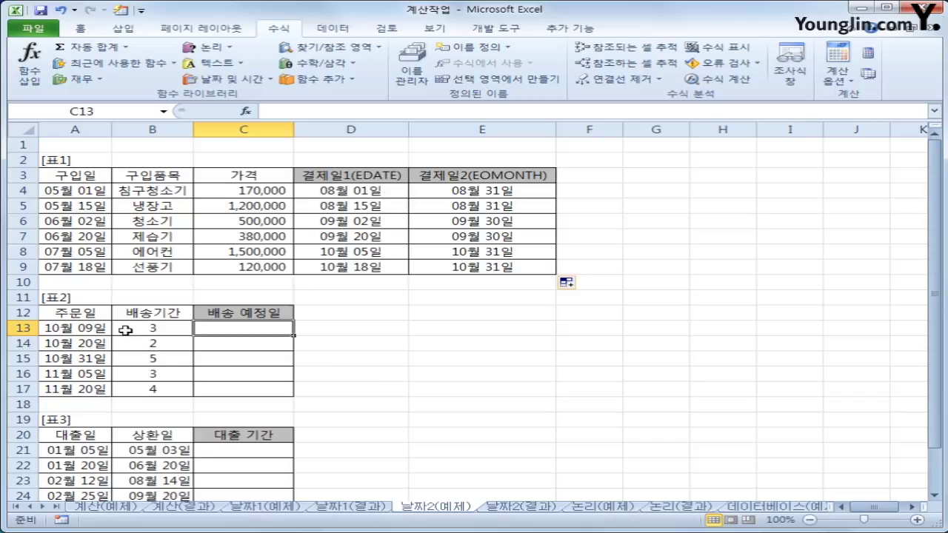
pyautogui.moveTo(127, 328); pyautogui.dragTo(138, 385)
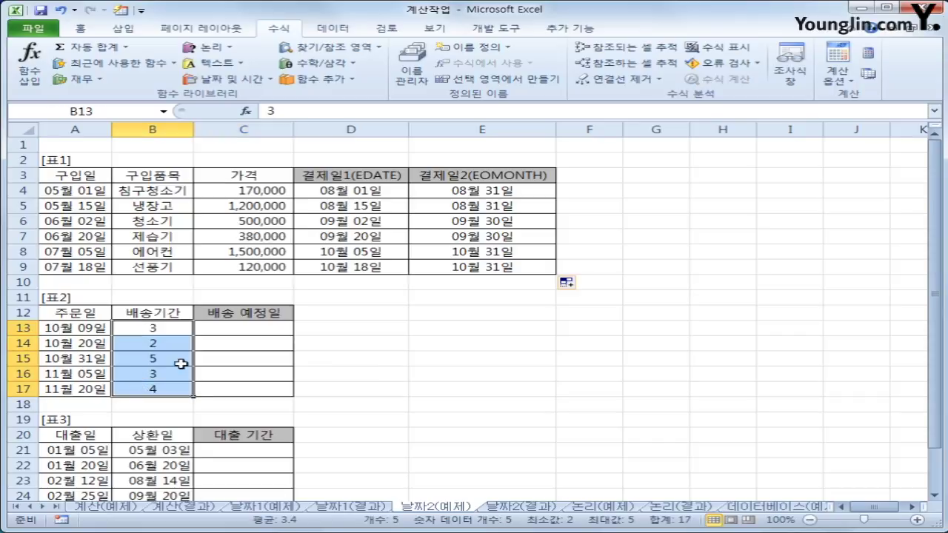
pyautogui.click(225, 332)
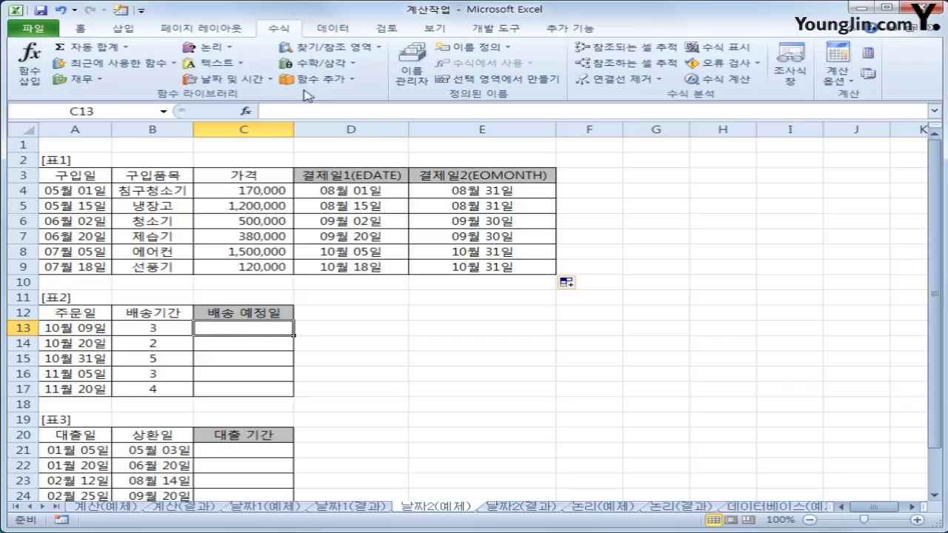
pyautogui.click(246, 80)
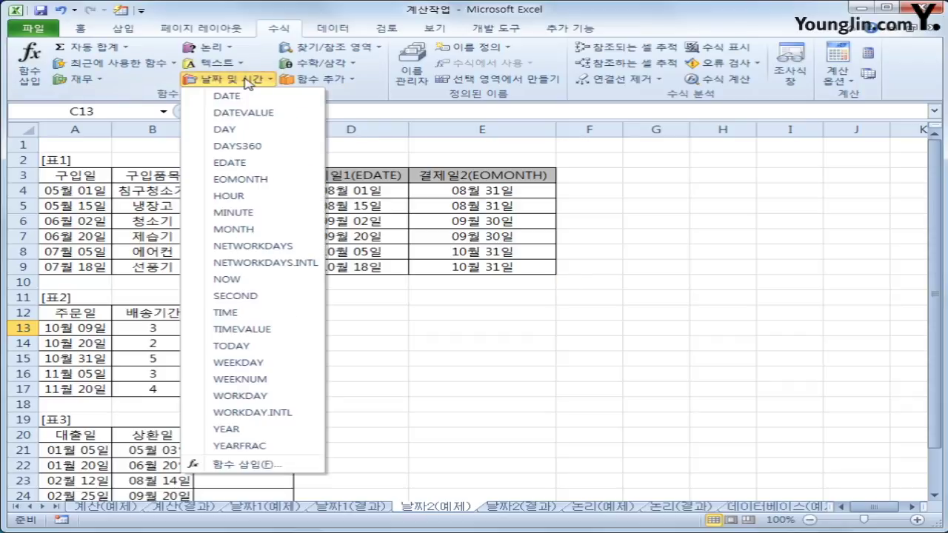
pyautogui.click(275, 398)
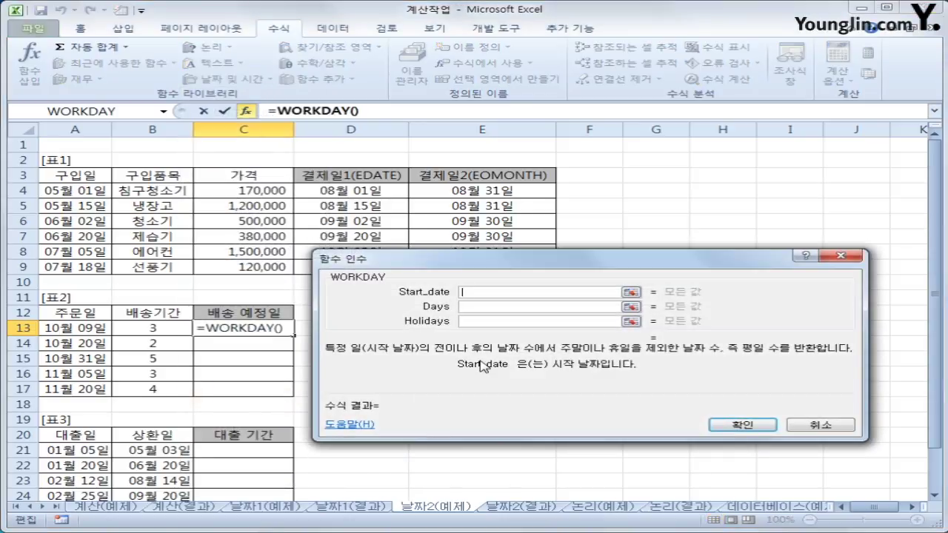
pyautogui.click(99, 331)
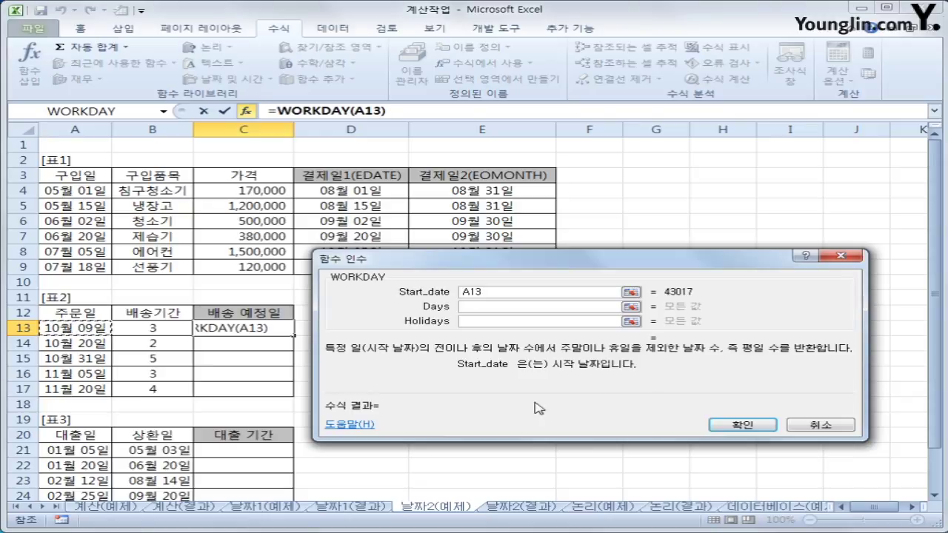
pyautogui.click(499, 308)
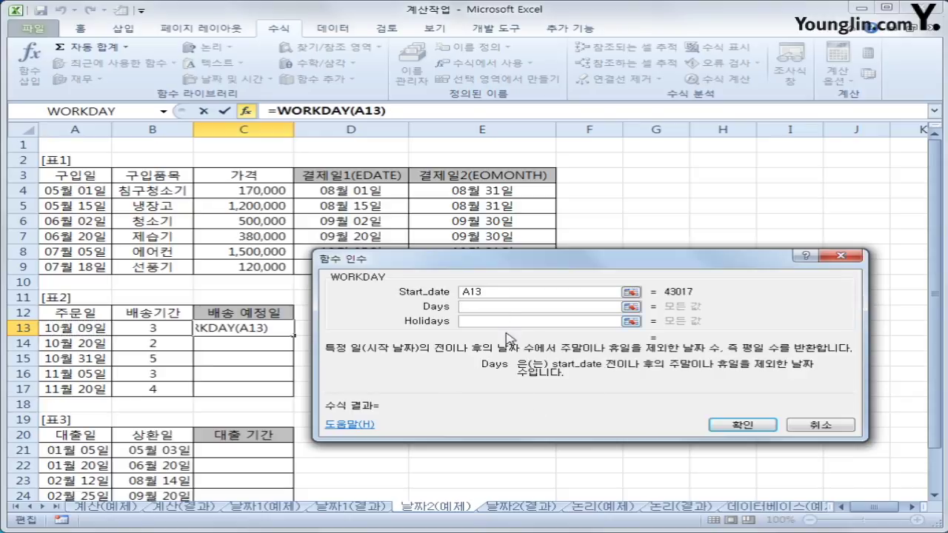
pyautogui.click(157, 331)
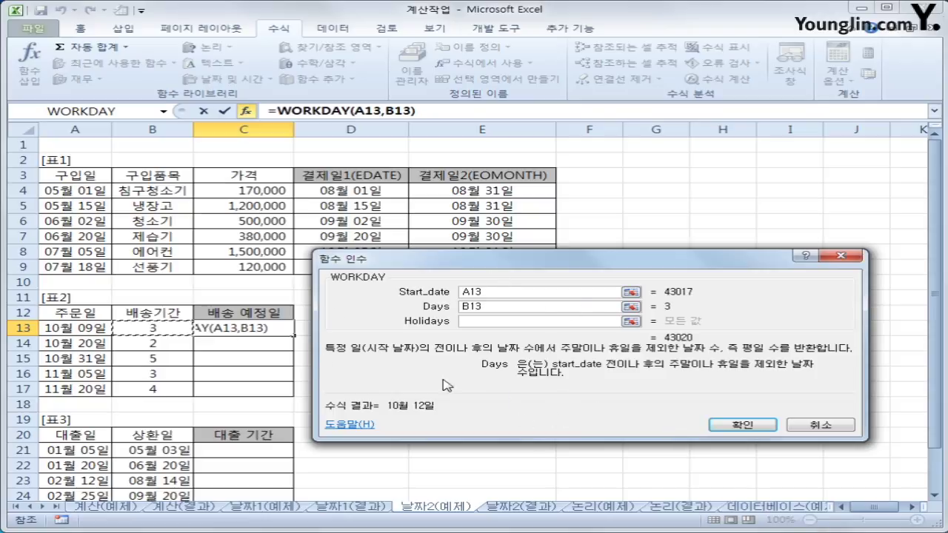
pyautogui.click(743, 427)
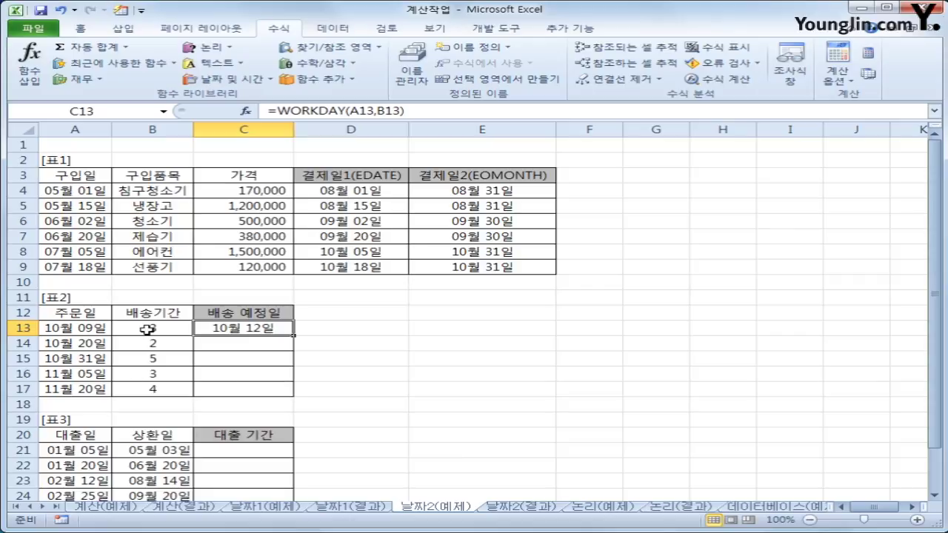
pyautogui.moveTo(295, 336); pyautogui.dragTo(294, 397)
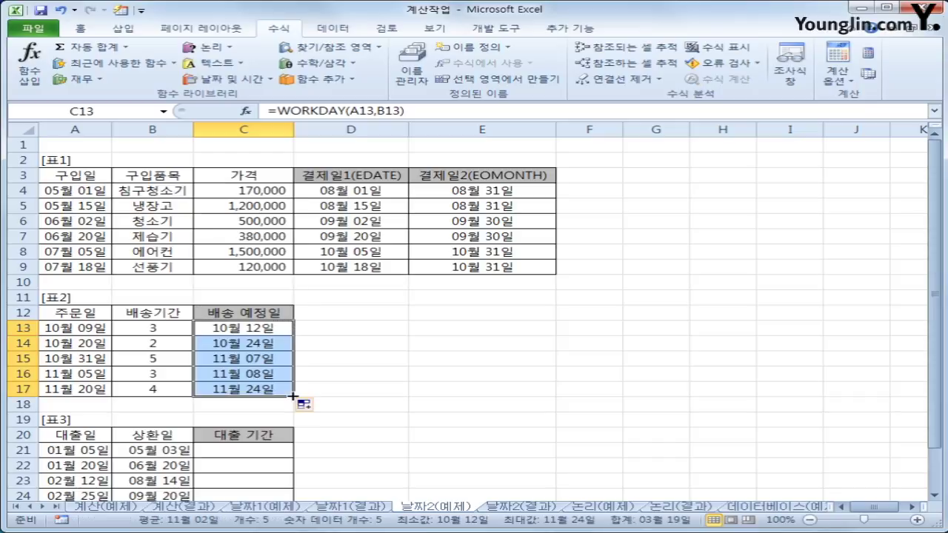
# Step: Check the delivery dates in C15 and C14 of 표2 against their order dates
pyautogui.click(416, 406)
pyautogui.click(230, 360)
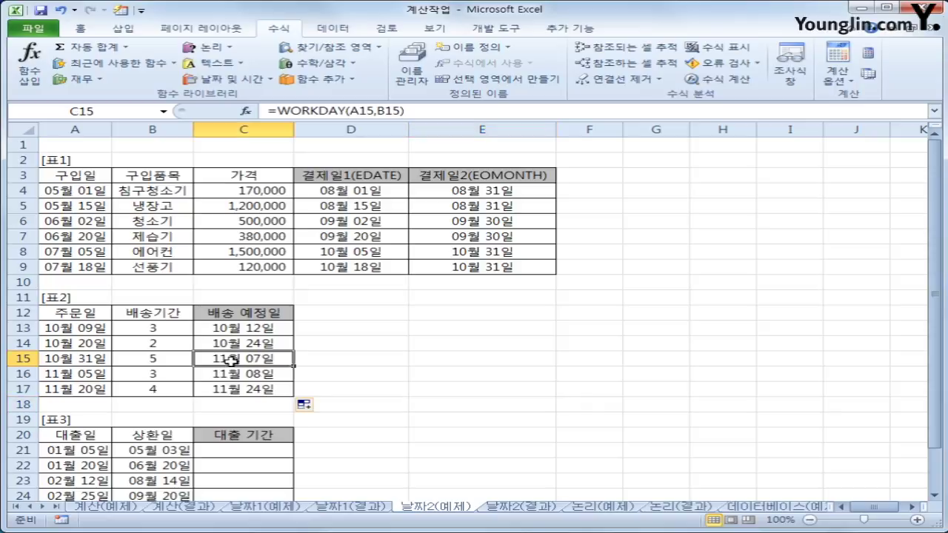
pyautogui.click(79, 354)
pyautogui.click(230, 359)
pyautogui.click(234, 346)
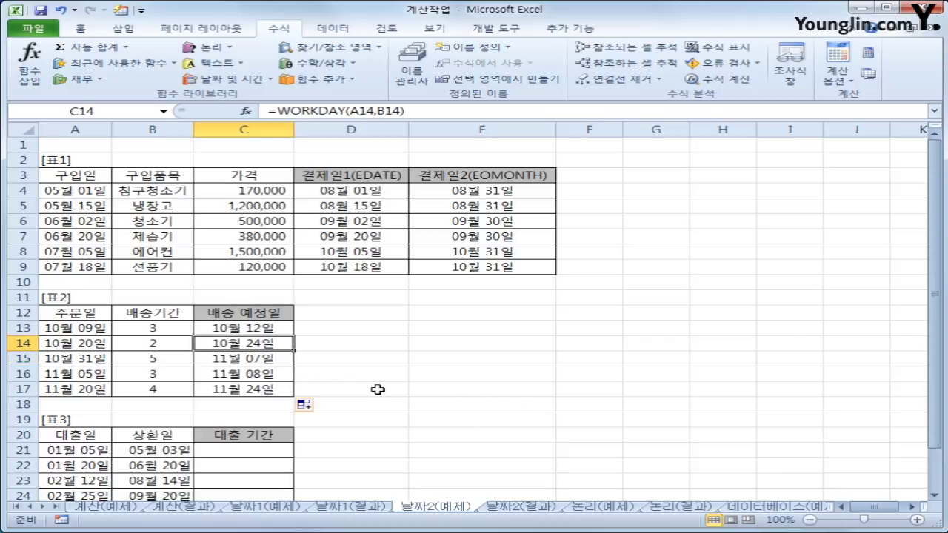
pyautogui.click(77, 348)
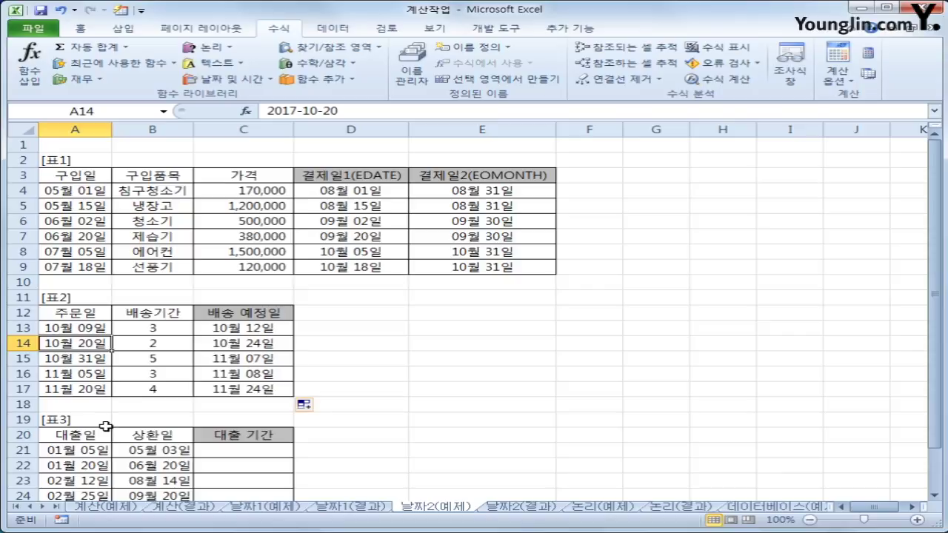
pyautogui.click(260, 346)
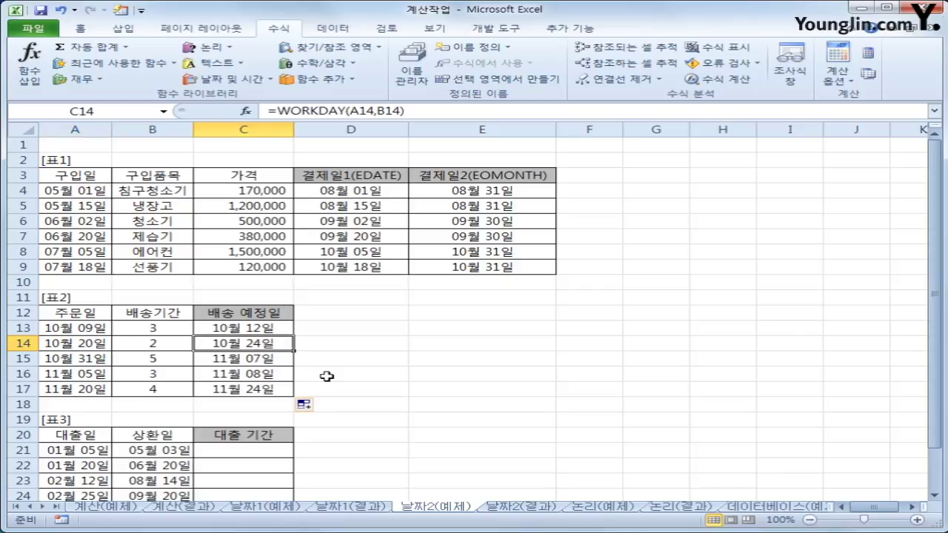
# Step: Start a YEARFRAC function in cell C21 of 표3 with A21 as the start date and B21 as the end date
pyautogui.scroll(-1, 327, 377)
pyautogui.scroll(-2, 327, 377)
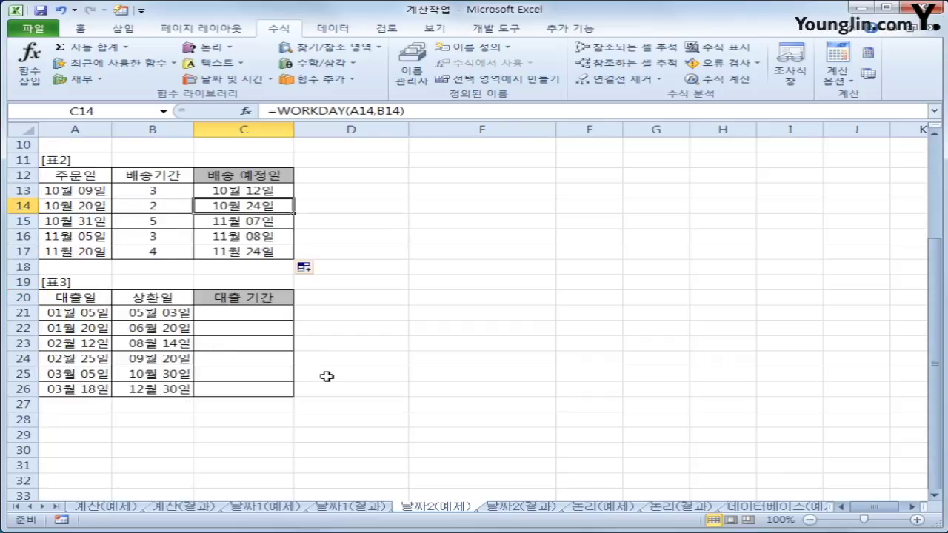
pyautogui.click(269, 315)
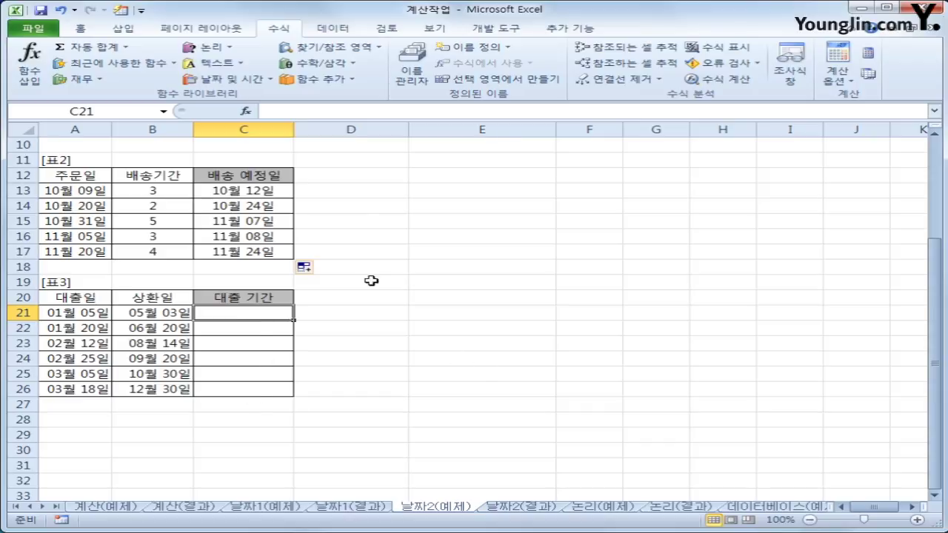
pyautogui.click(245, 80)
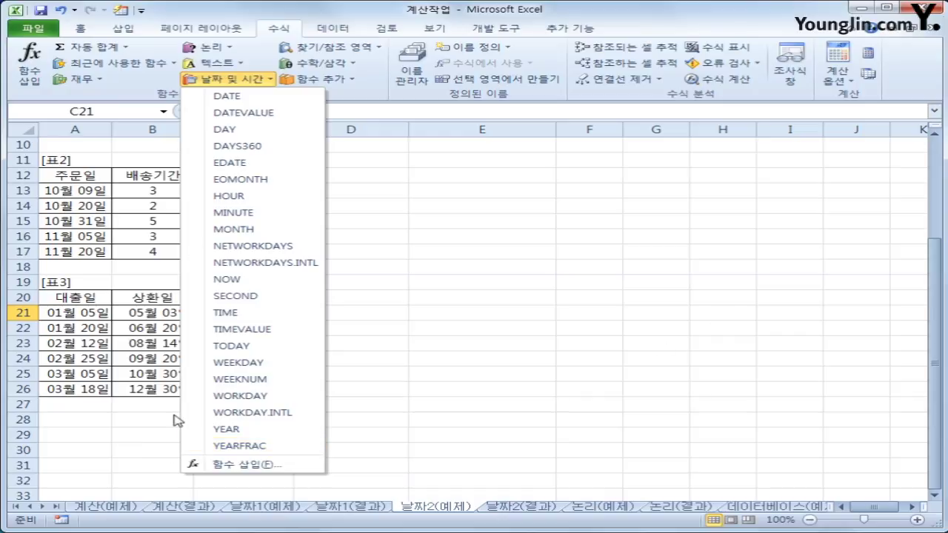
pyautogui.click(278, 450)
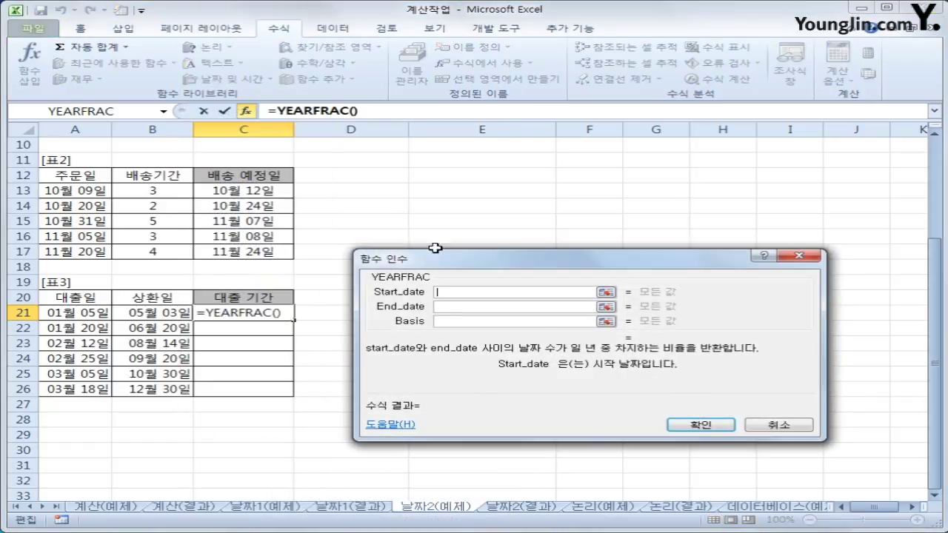
pyautogui.click(96, 313)
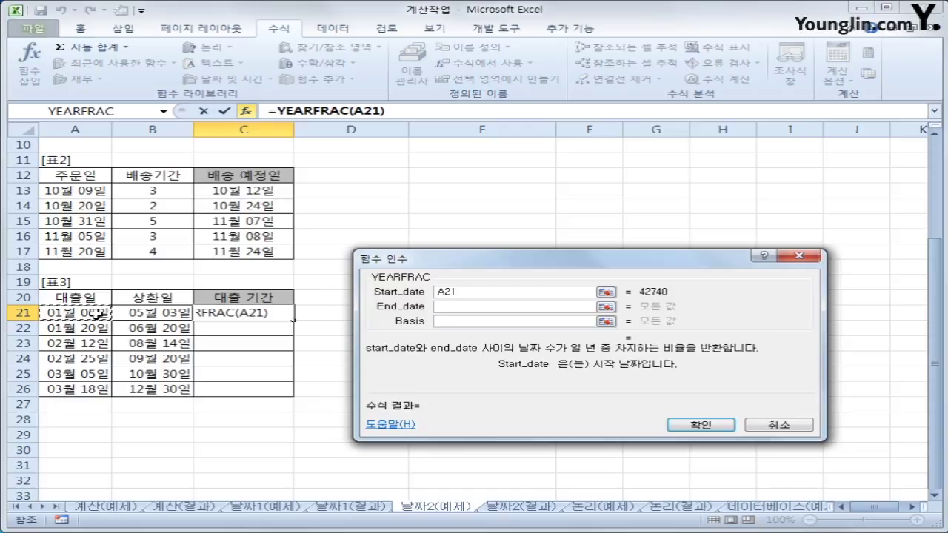
pyautogui.click(444, 308)
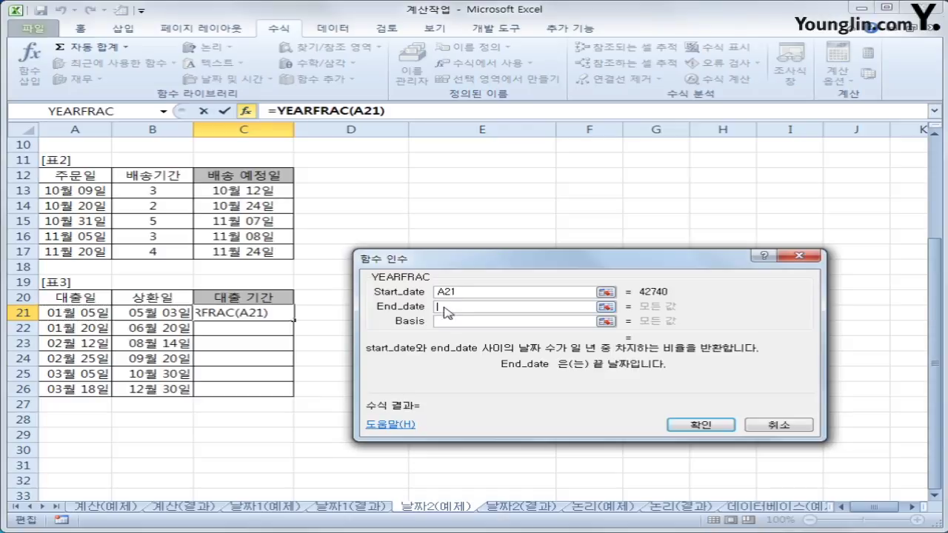
pyautogui.click(166, 316)
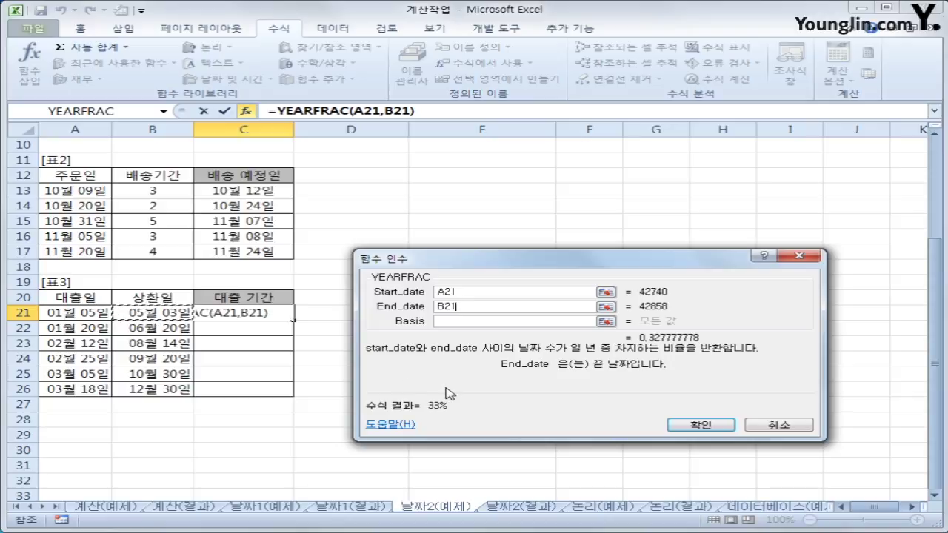
# Step: Open the help topic on the YEARFRAC function to look up its Basis argument, moving the windows for easier reading
pyautogui.click(461, 321)
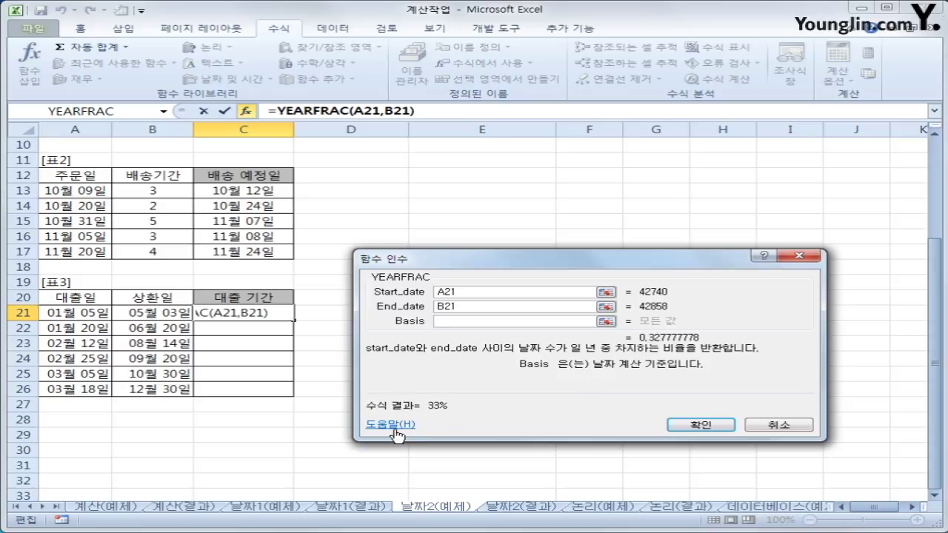
pyautogui.moveTo(457, 264); pyautogui.dragTo(460, 160)
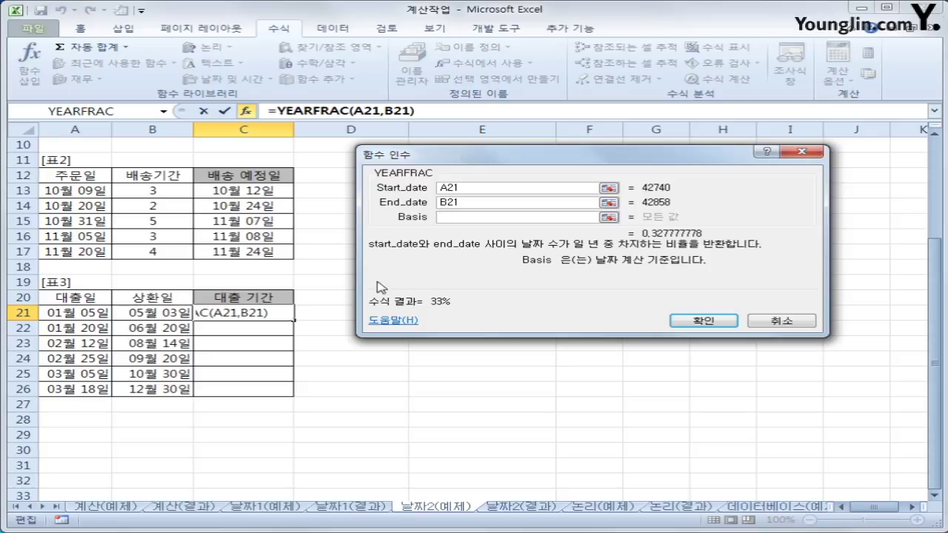
pyautogui.click(395, 323)
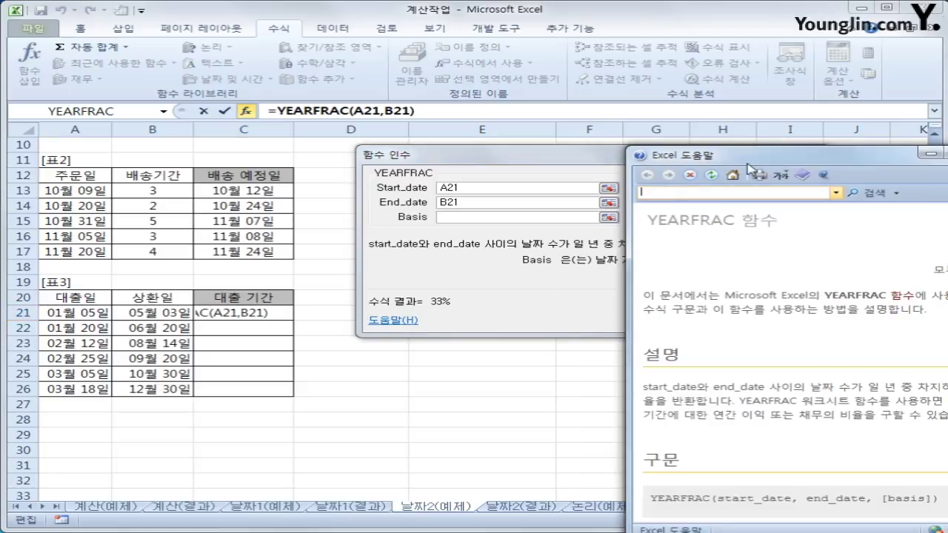
pyautogui.moveTo(755, 166); pyautogui.dragTo(182, 90)
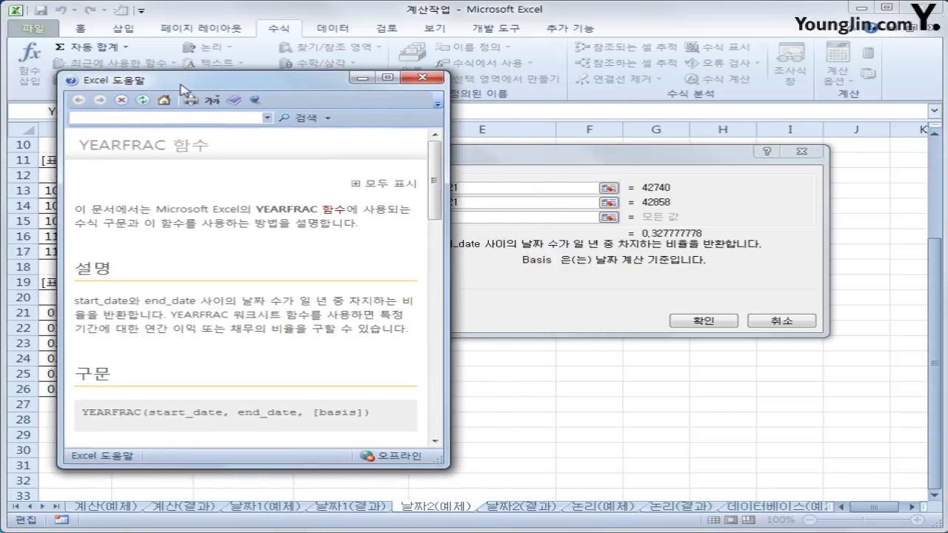
# Step: Complete the YEARFRAC function in C21 with Basis 3 from the help topic's basis table, and fill it down to C26
pyautogui.moveTo(433, 191); pyautogui.dragTo(424, 274)
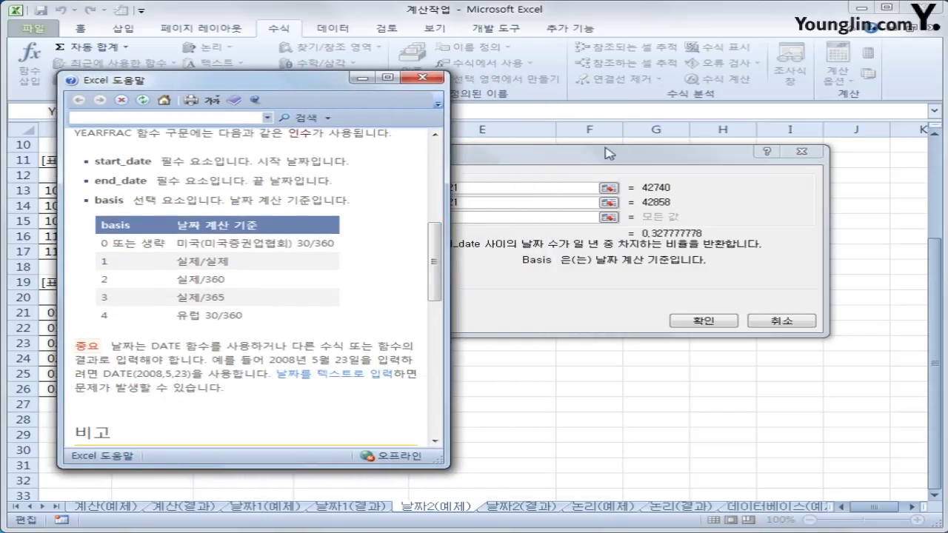
pyautogui.moveTo(610, 154); pyautogui.dragTo(652, 149)
pyautogui.click(561, 212)
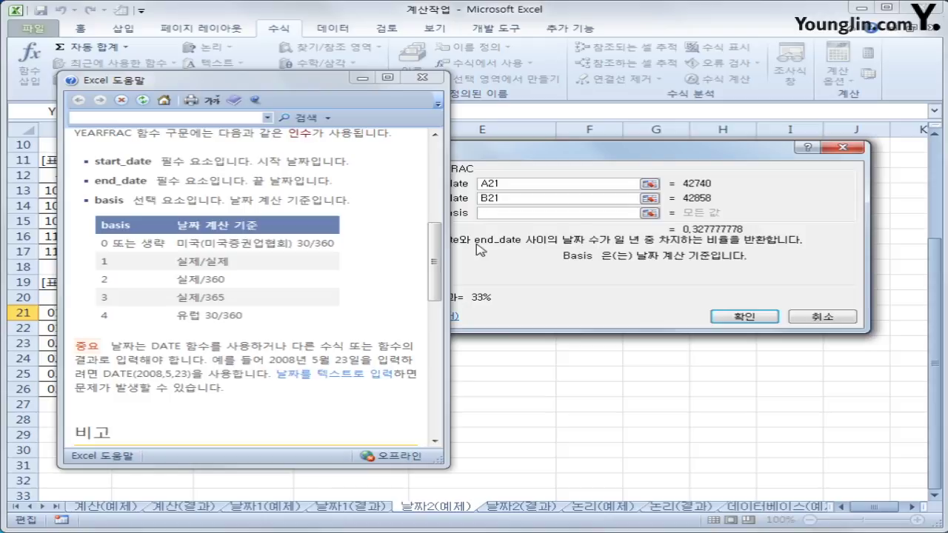
pyautogui.write('3')
pyautogui.click(424, 78)
pyautogui.click(736, 317)
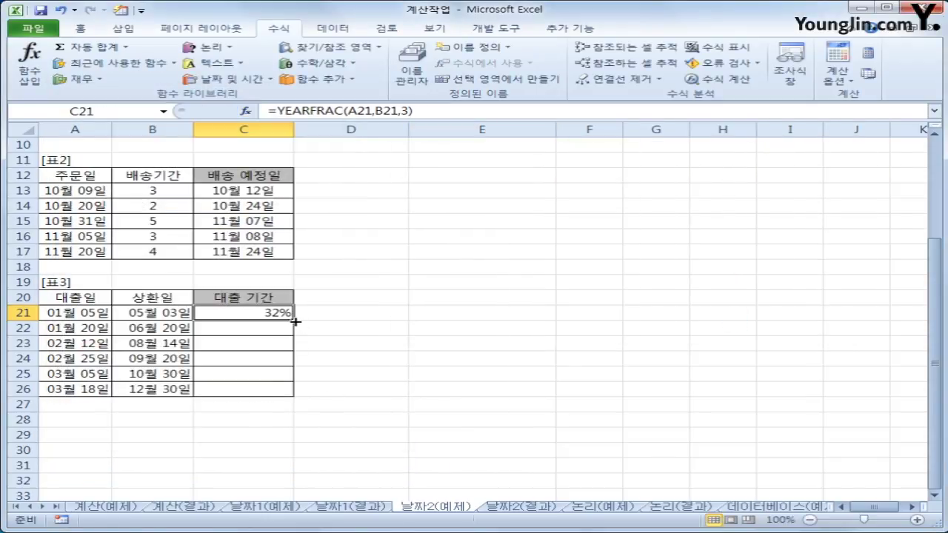
pyautogui.moveTo(294, 320); pyautogui.dragTo(297, 388)
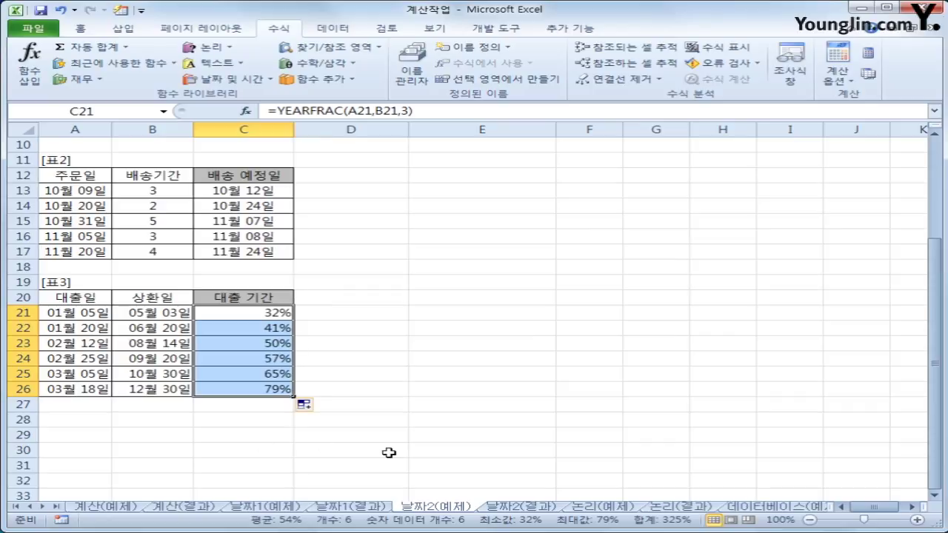
# Step: Compare the completed tables on the 날짜2(예제) sheet with the answers on the 날짜2(결과) sheet
pyautogui.scroll(3, 389, 453)
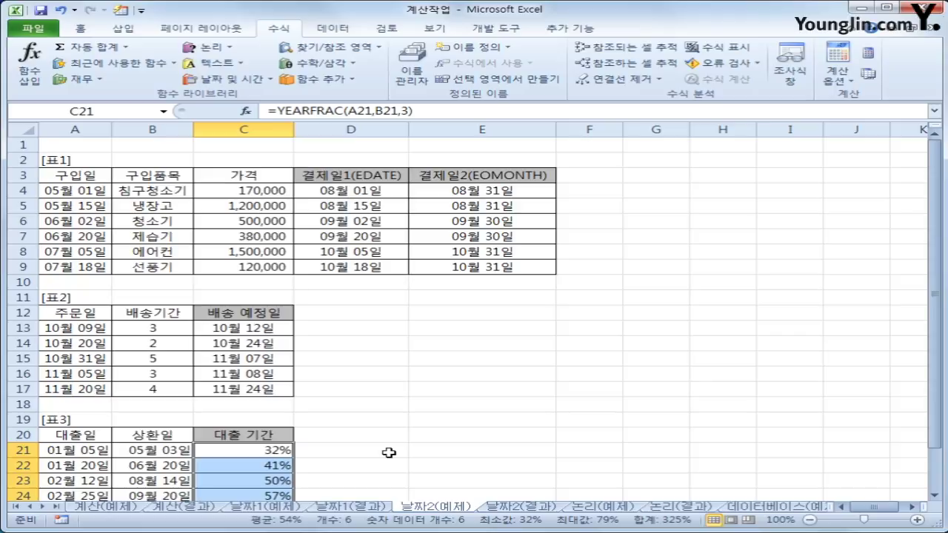
pyautogui.click(503, 509)
pyautogui.click(437, 509)
pyautogui.click(512, 508)
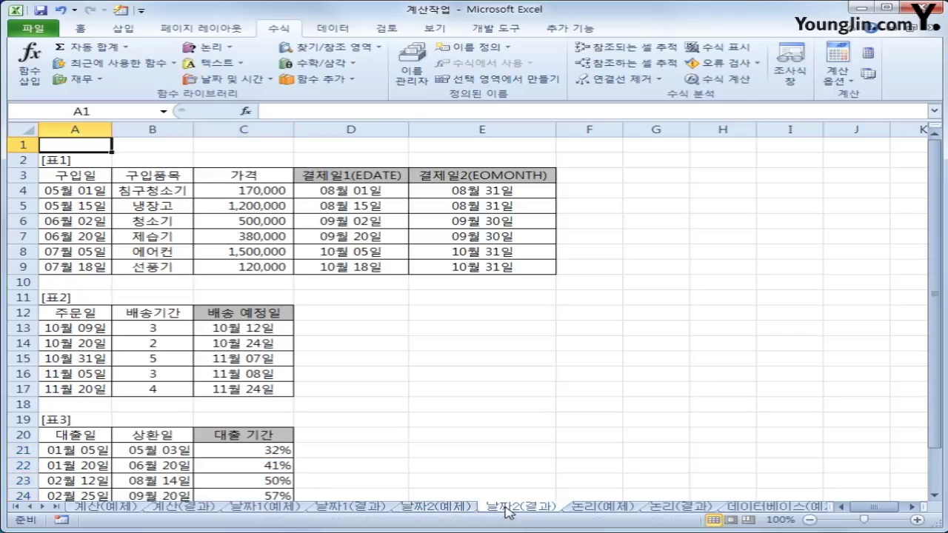